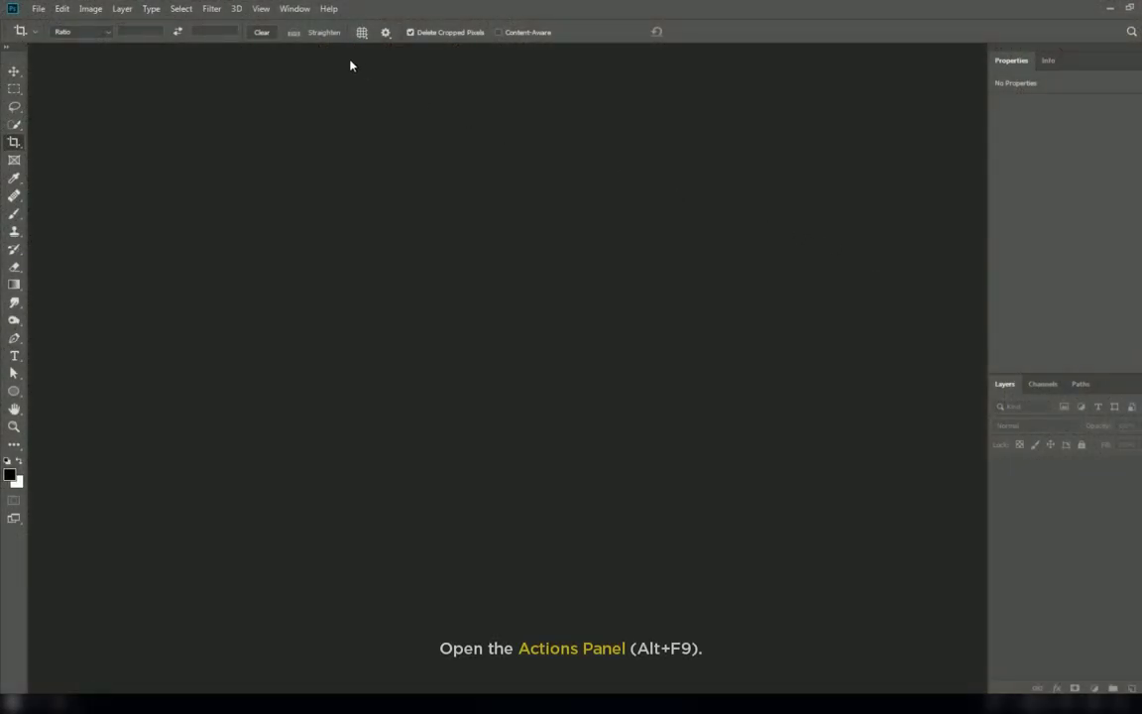
Load the Leonardo action set into the Actions panel
left_click(294, 9)
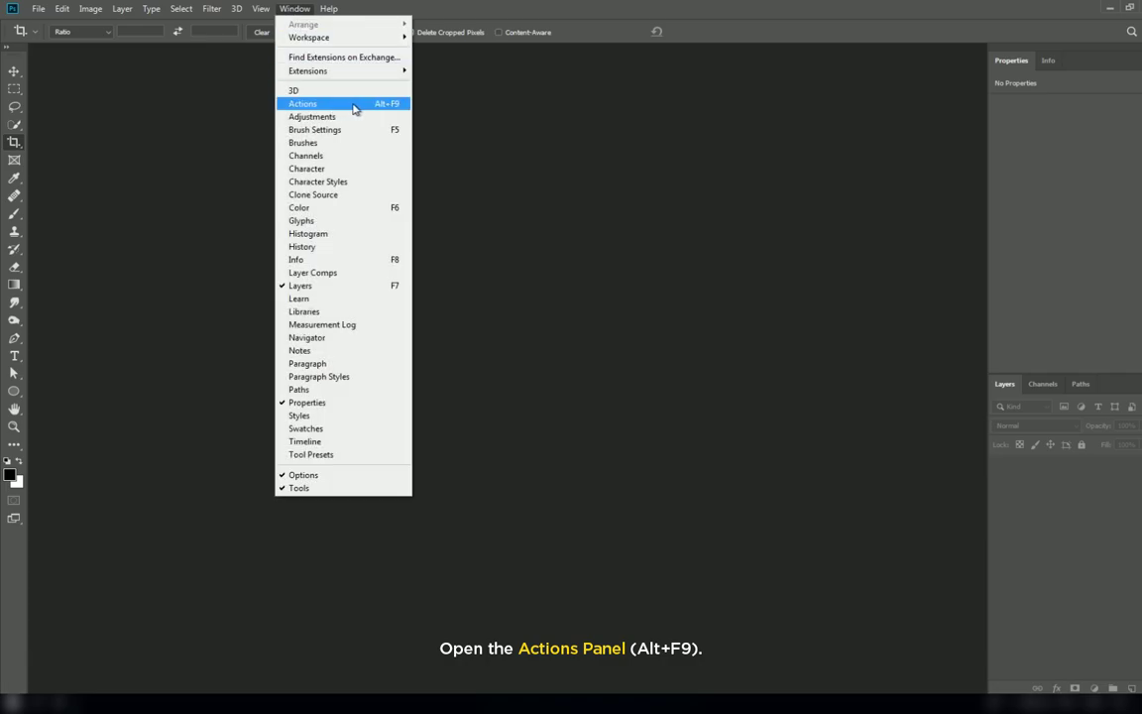
left_click(354, 108)
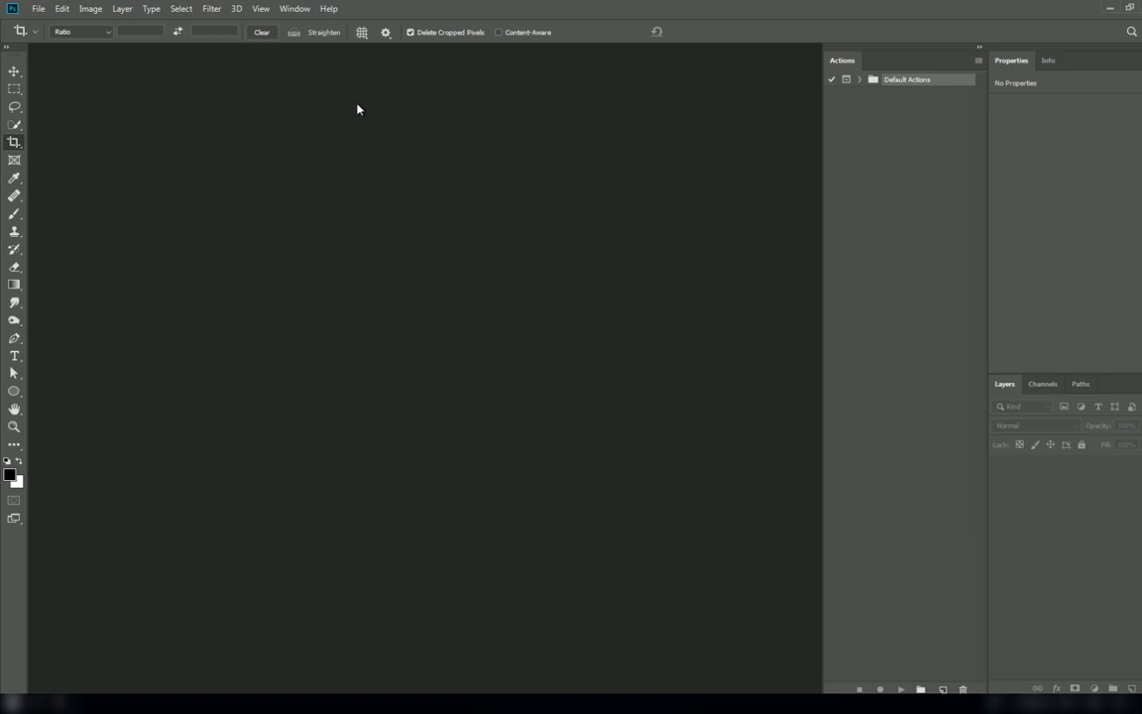
left_click(978, 60)
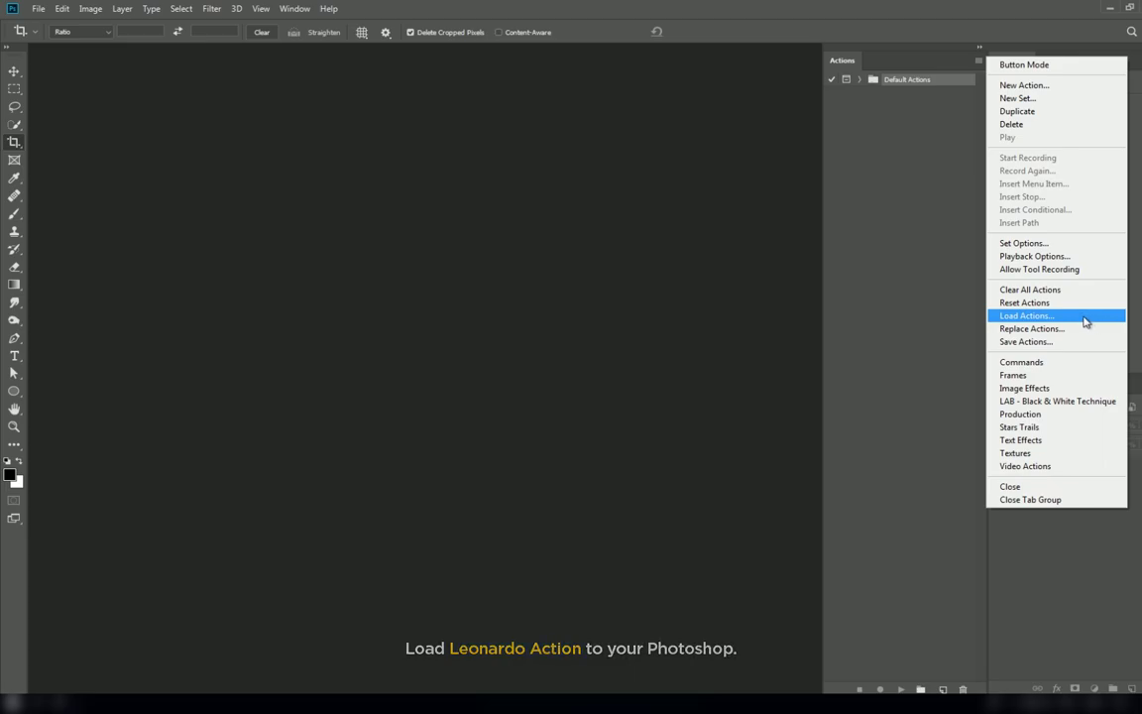
left_click(1086, 317)
left_click(173, 94)
left_click(466, 336)
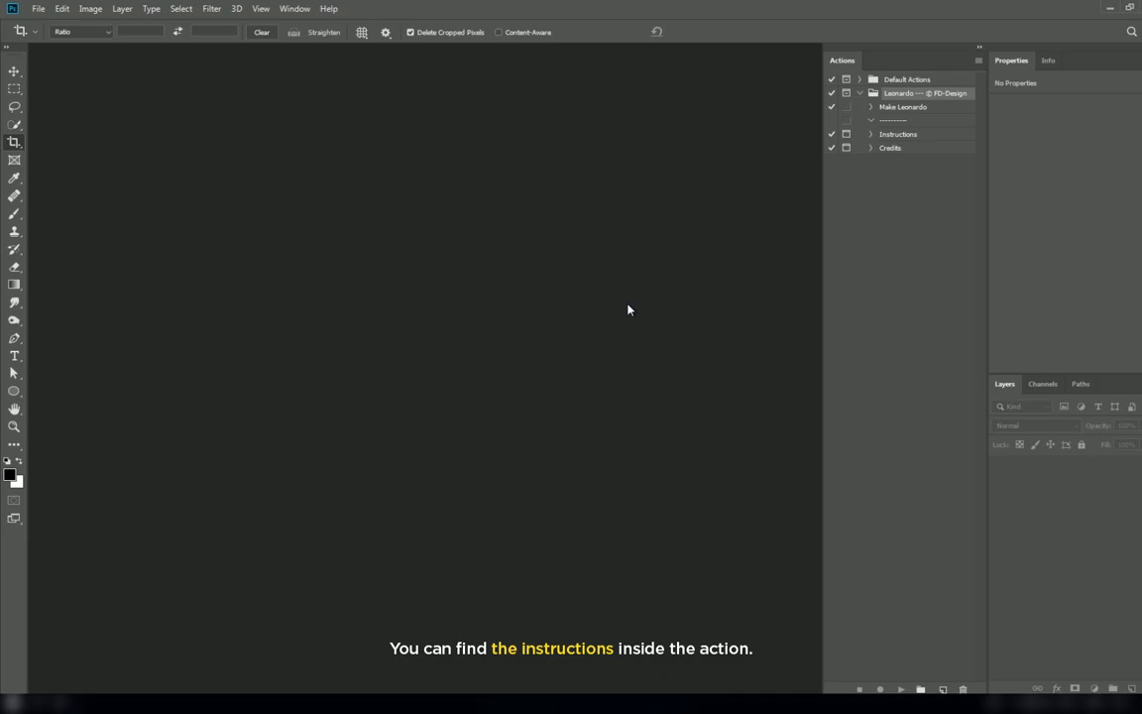
Play the Leonardo Instructions action and dismiss its message
left_click(915, 134)
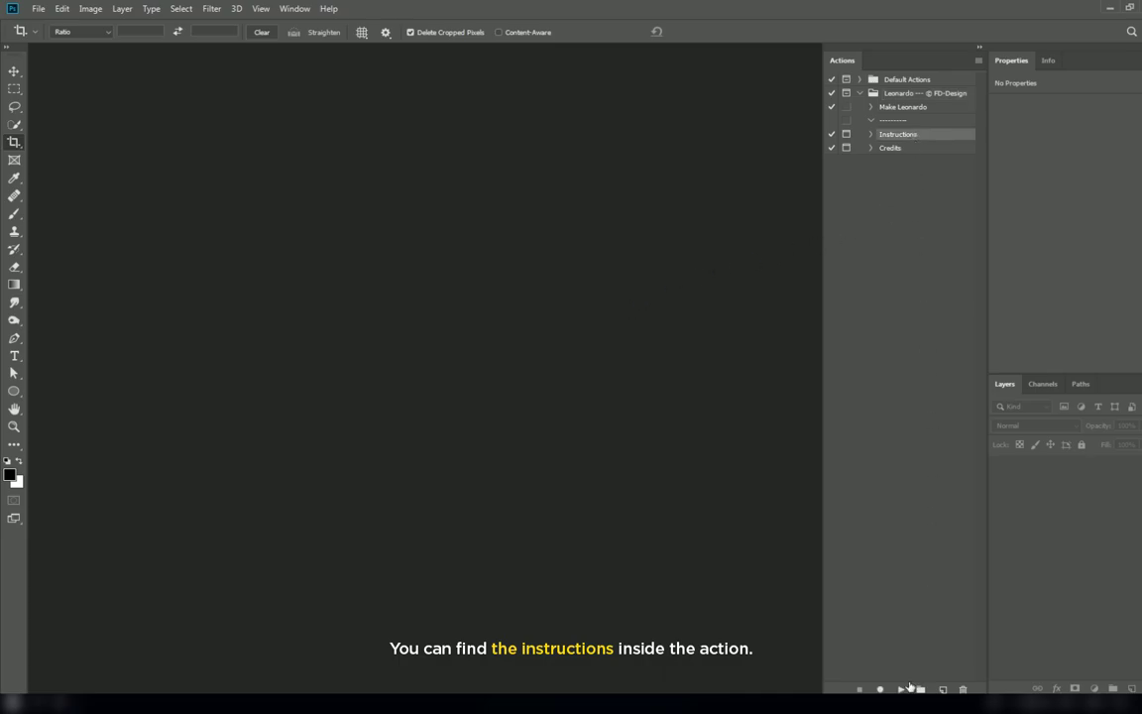
left_click(904, 687)
left_click(474, 551)
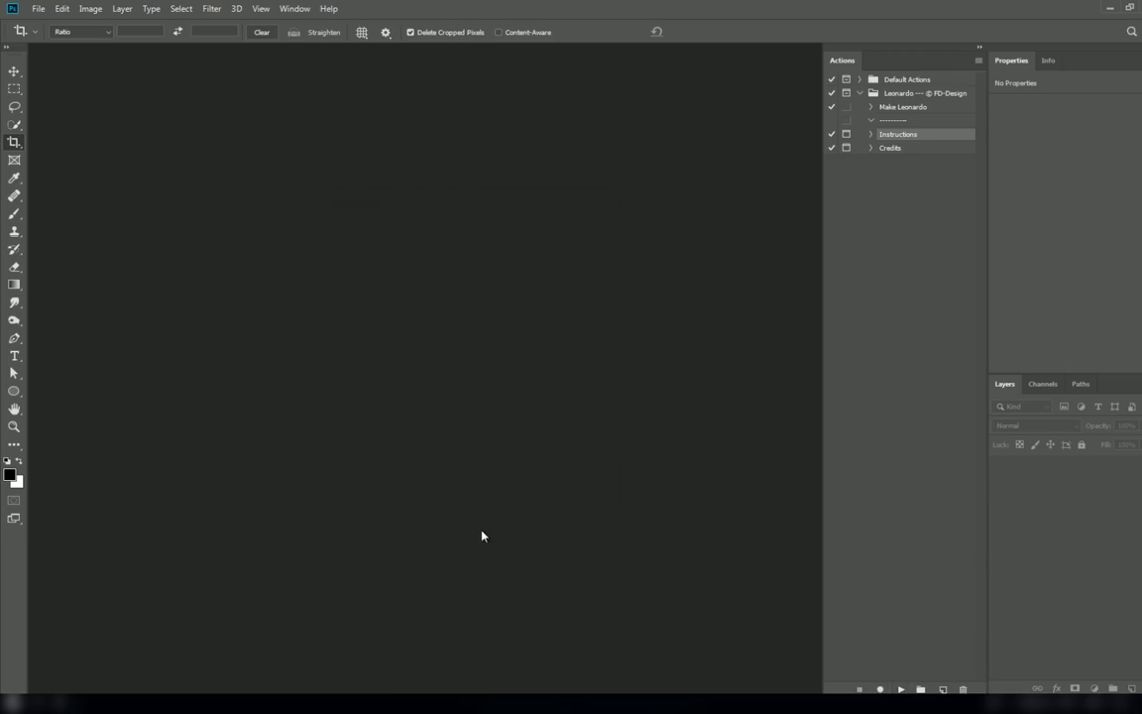
Load the Leonardo Brushes file into the brush presets through Preset Manager
left_click(63, 9)
mouse_move(119, 448)
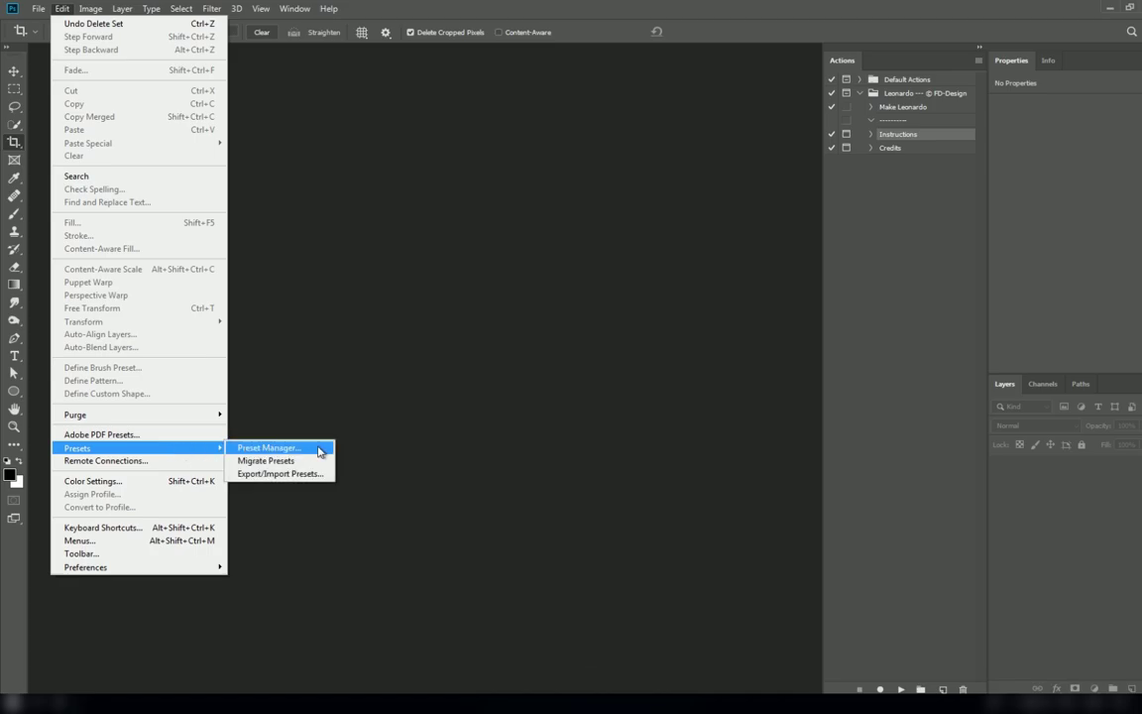
left_click(321, 451)
left_click(657, 228)
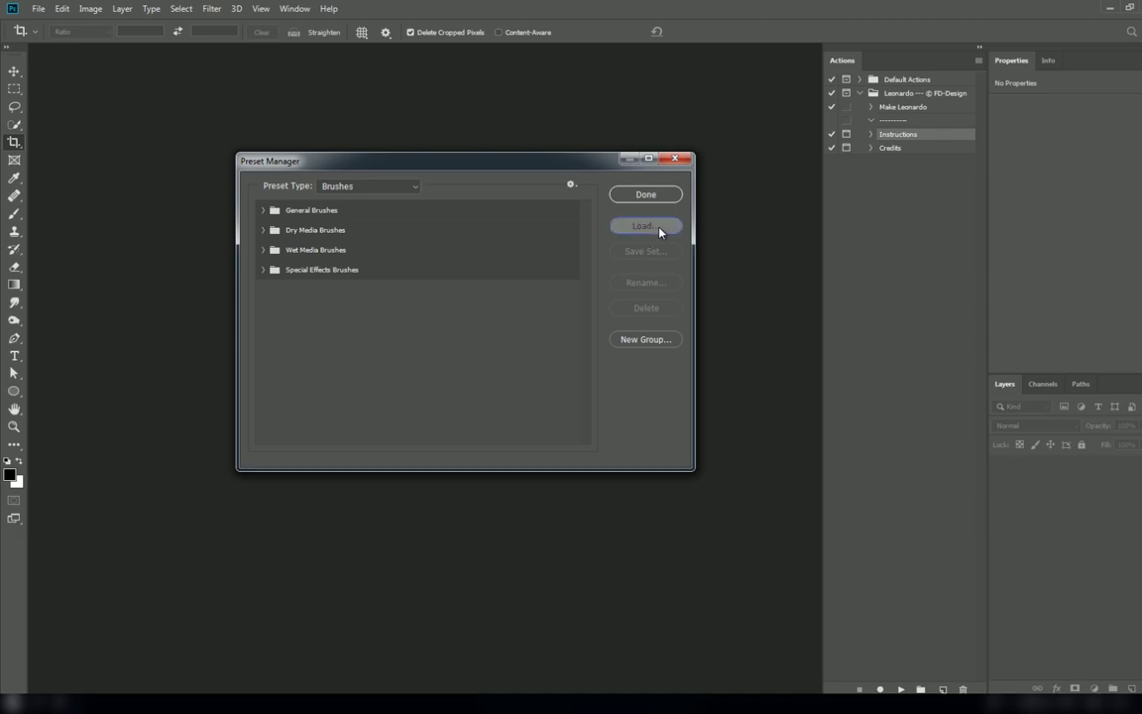
left_click(426, 268)
left_click(703, 508)
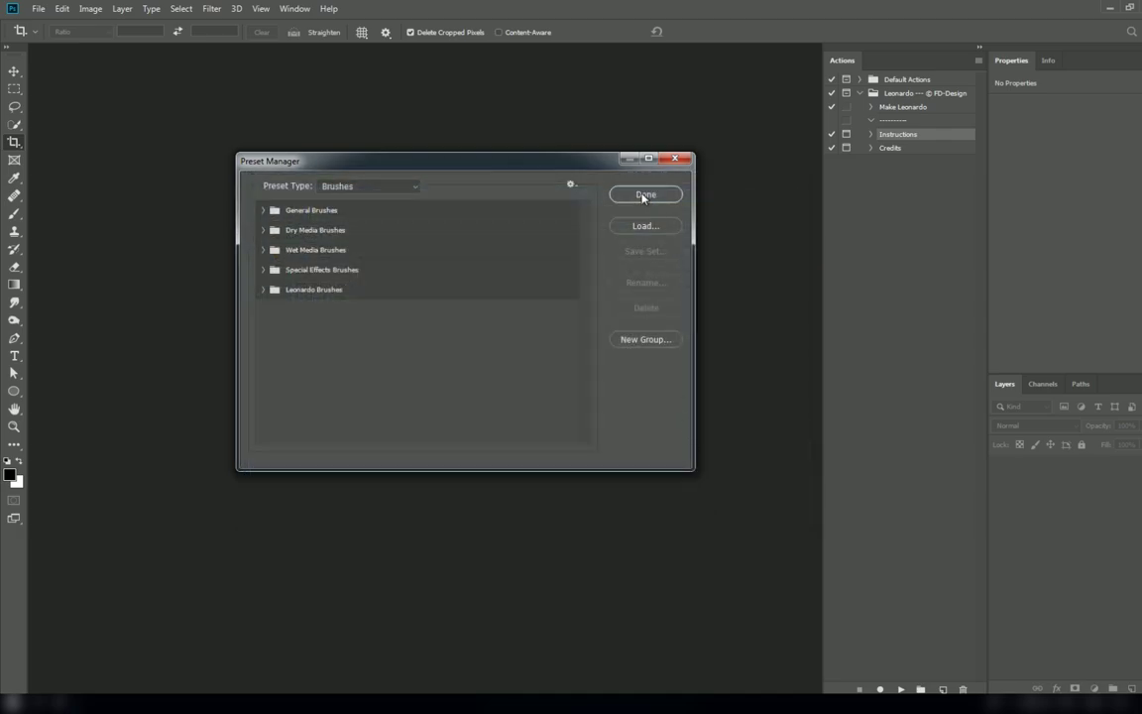
left_click(672, 197)
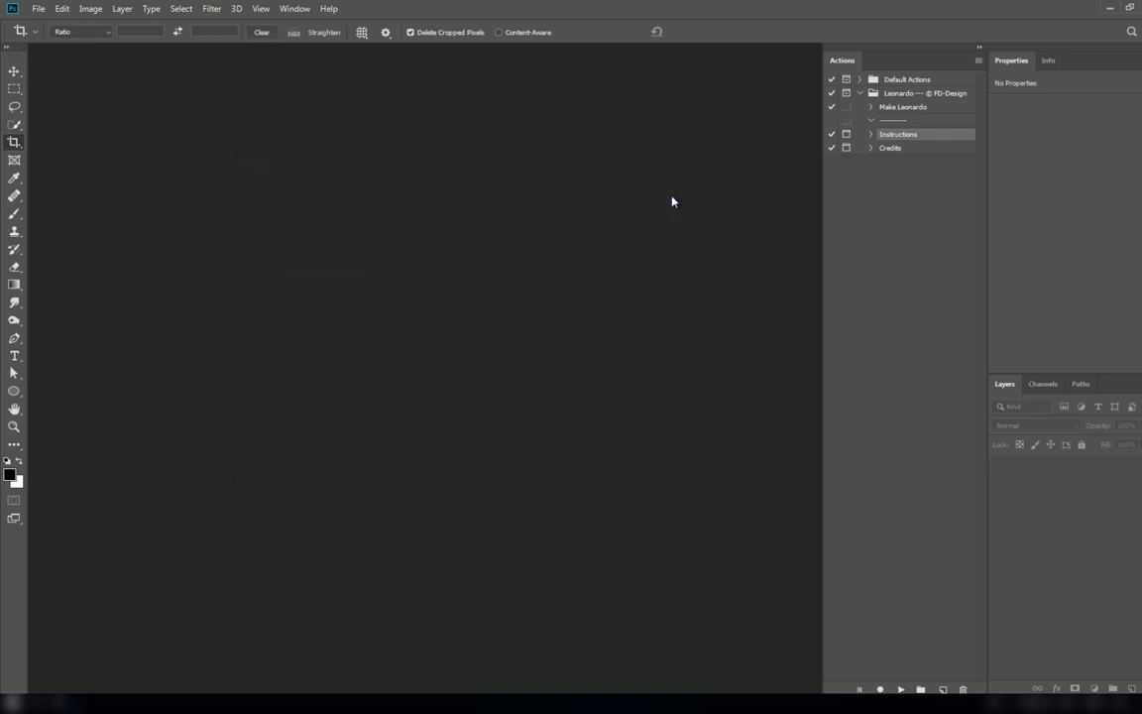
left_click(38, 8)
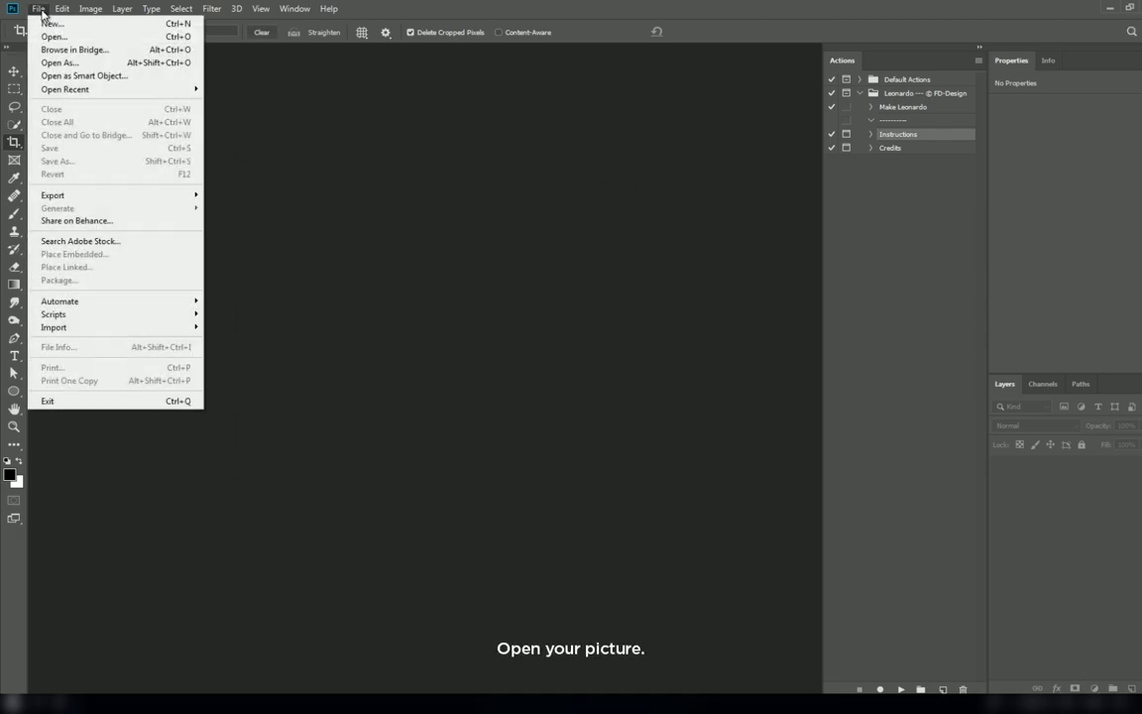
Open picture.psd, the aircraft photo with its brush layer
left_click(133, 38)
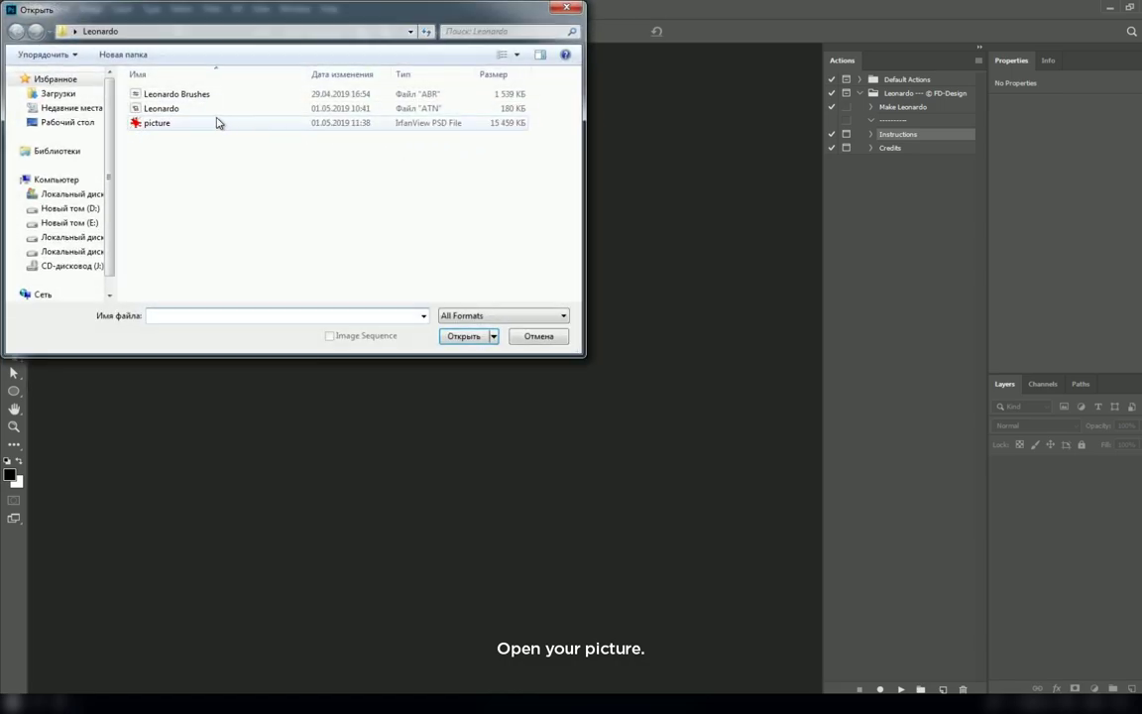
left_click(164, 123)
left_click(460, 333)
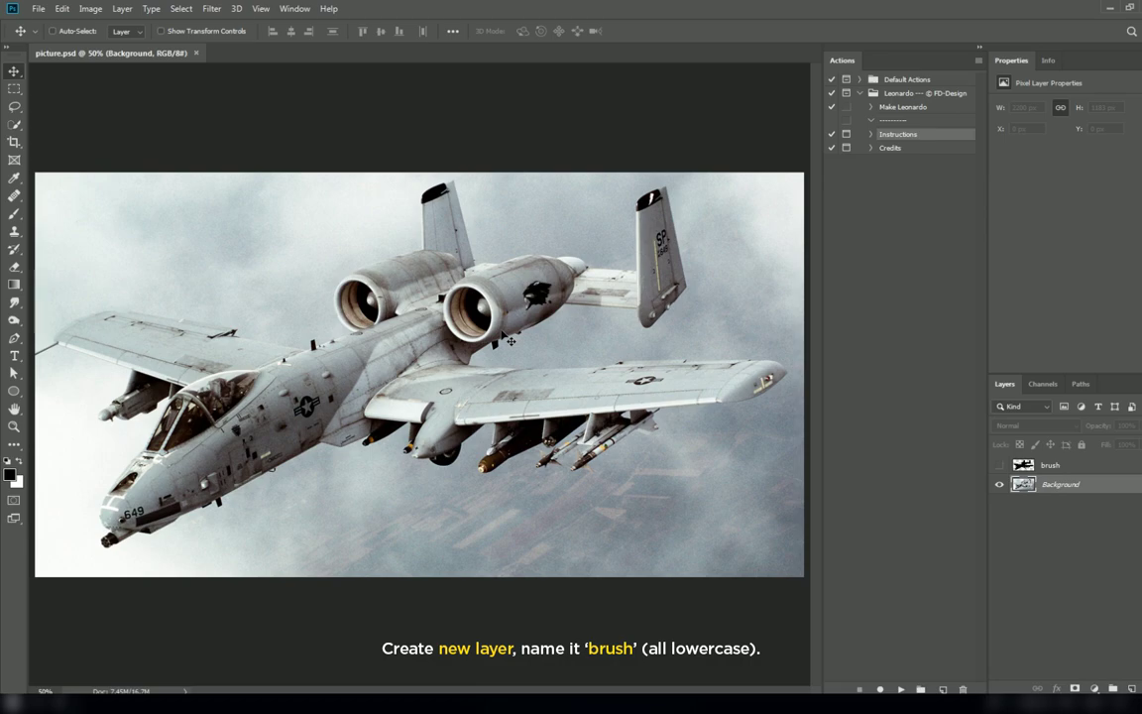
Keep the black silhouette layer named brush and leave it hidden over the photo
left_click(999, 466)
left_click(999, 466)
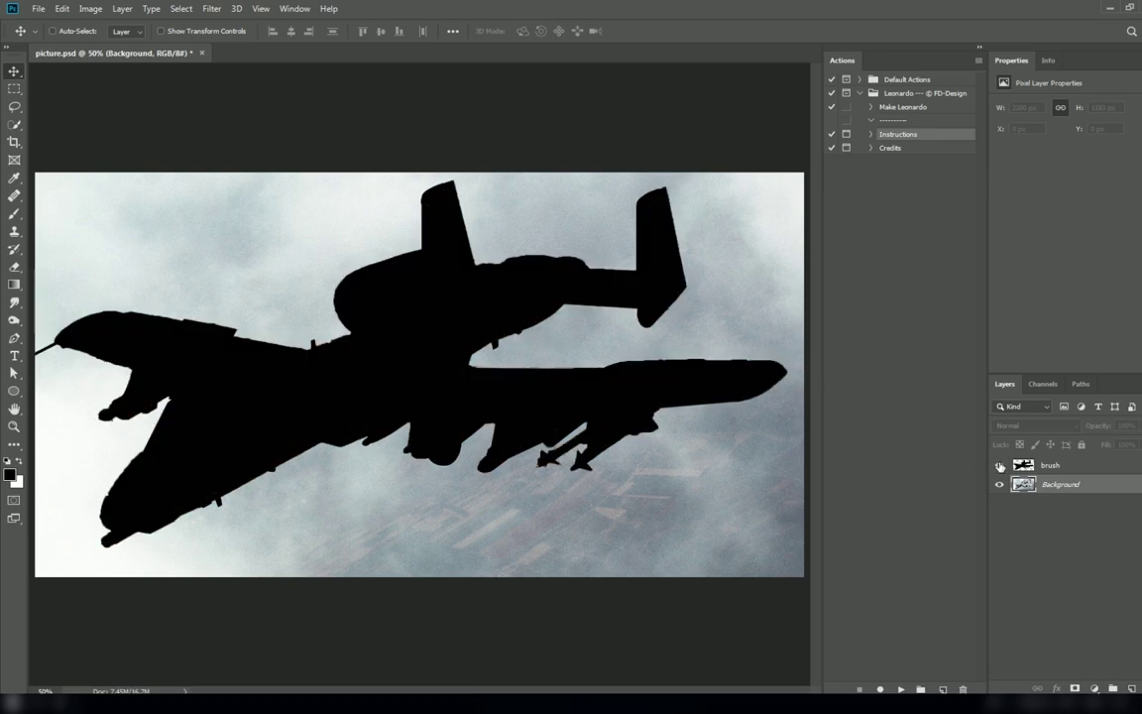
left_click(999, 466)
left_click(1051, 467)
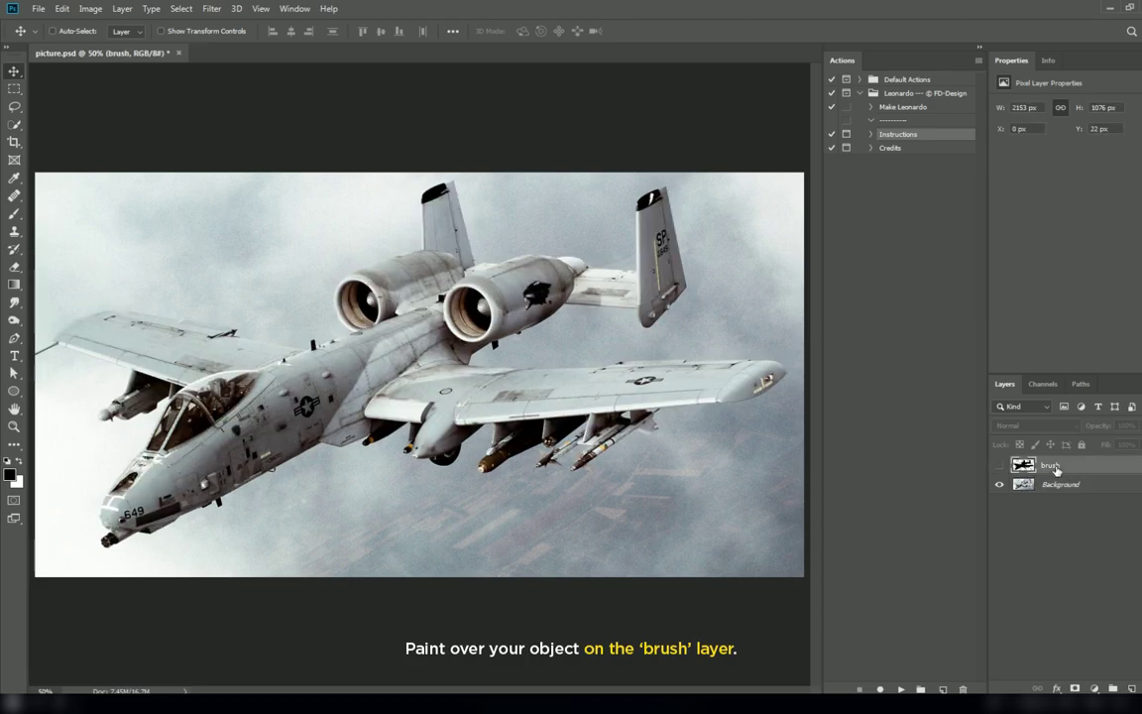
double_click(1049, 464)
key("Return")
key("ctrl+shift+alt+n")
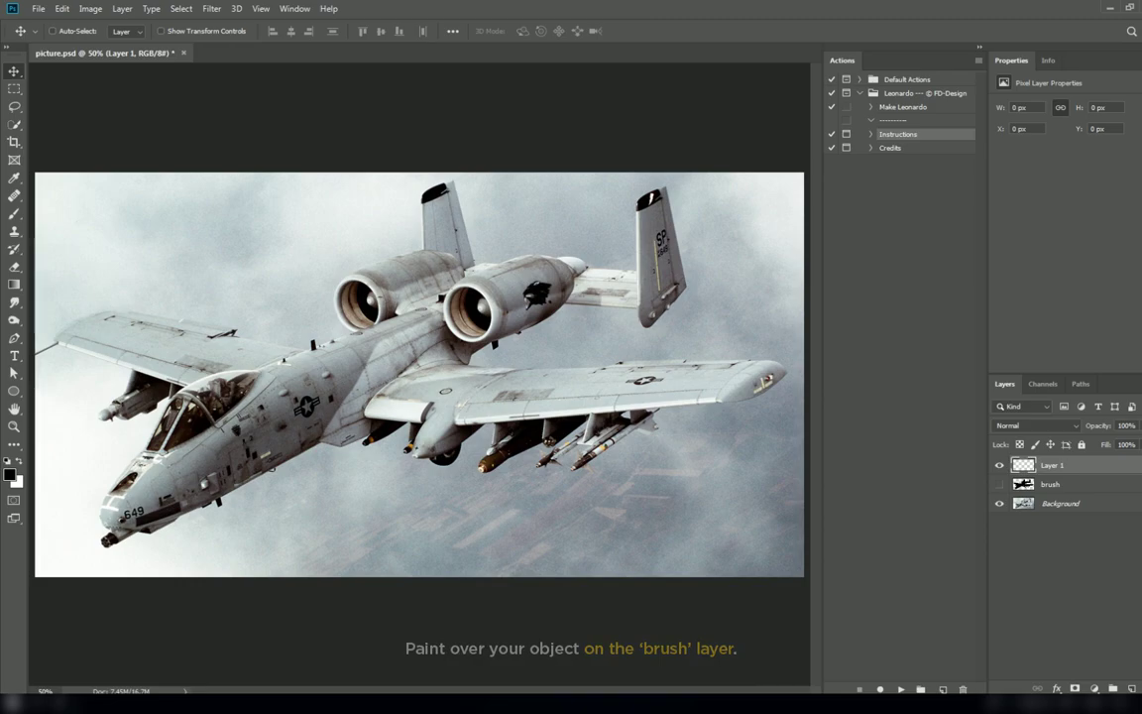
key("ctrl+z")
double_click(1047, 465)
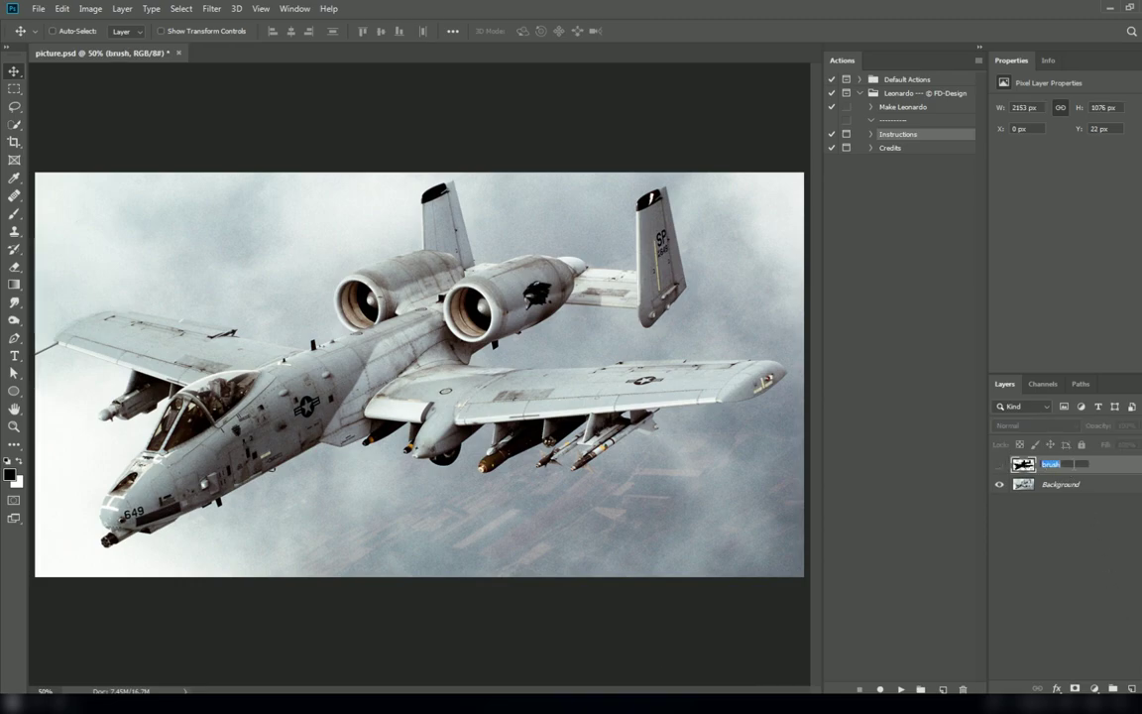
key("Return")
mouse_move(485, 424)
left_mouse_down()
mouse_move(493, 473)
mouse_move(674, 415)
left_mouse_up()
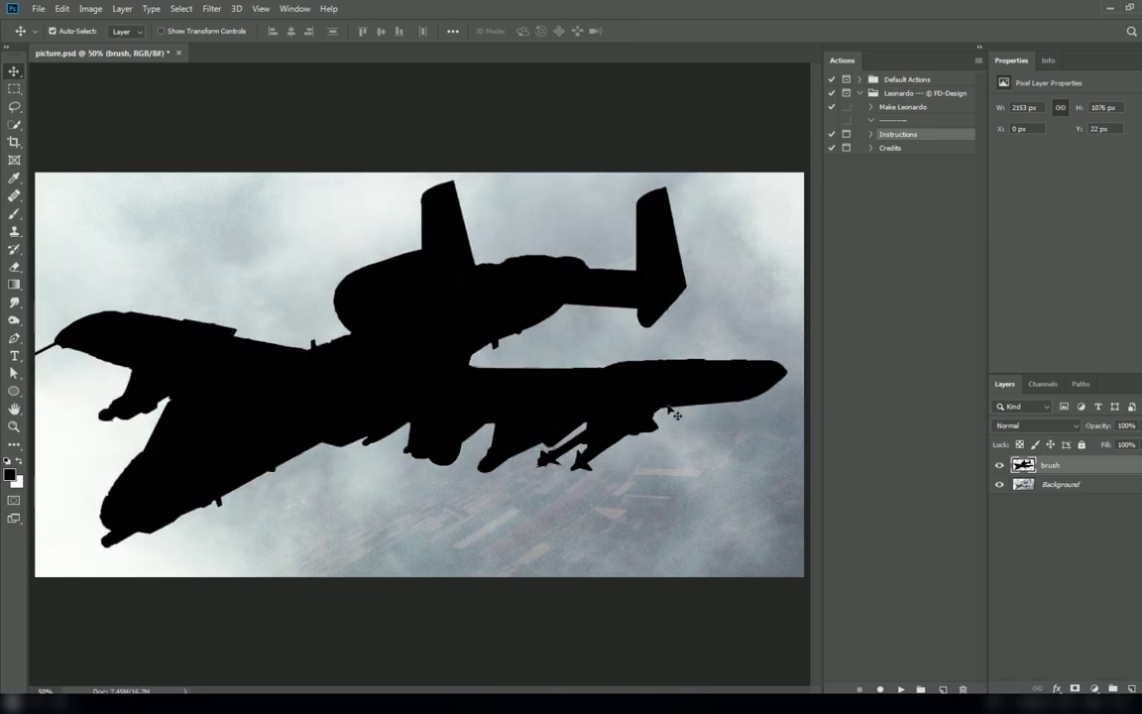
left_click(1000, 465)
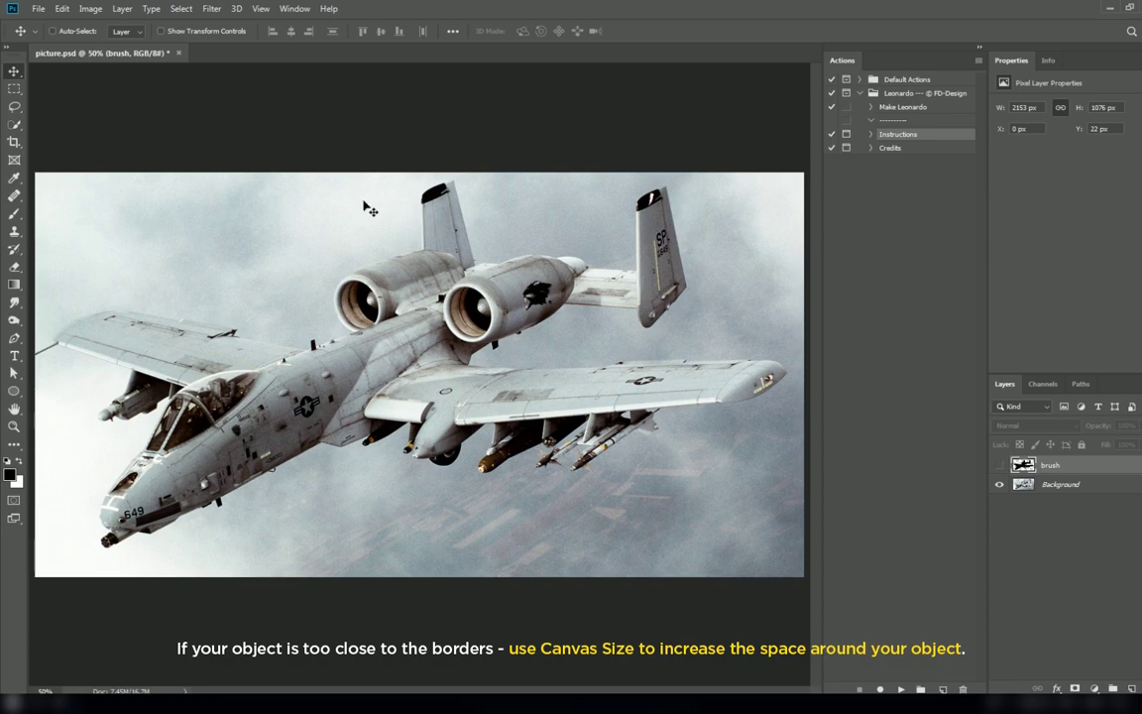
Enlarge the canvas relatively by 1000 px in both width and height
left_click(91, 9)
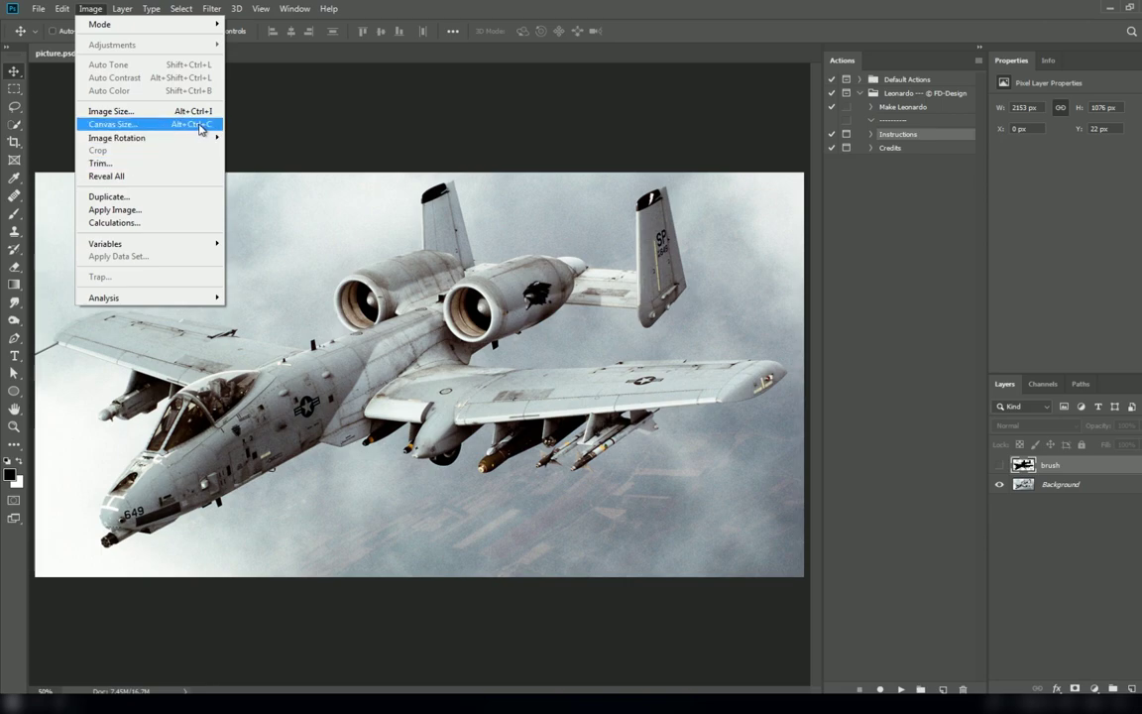
left_click(155, 129)
type("1000")
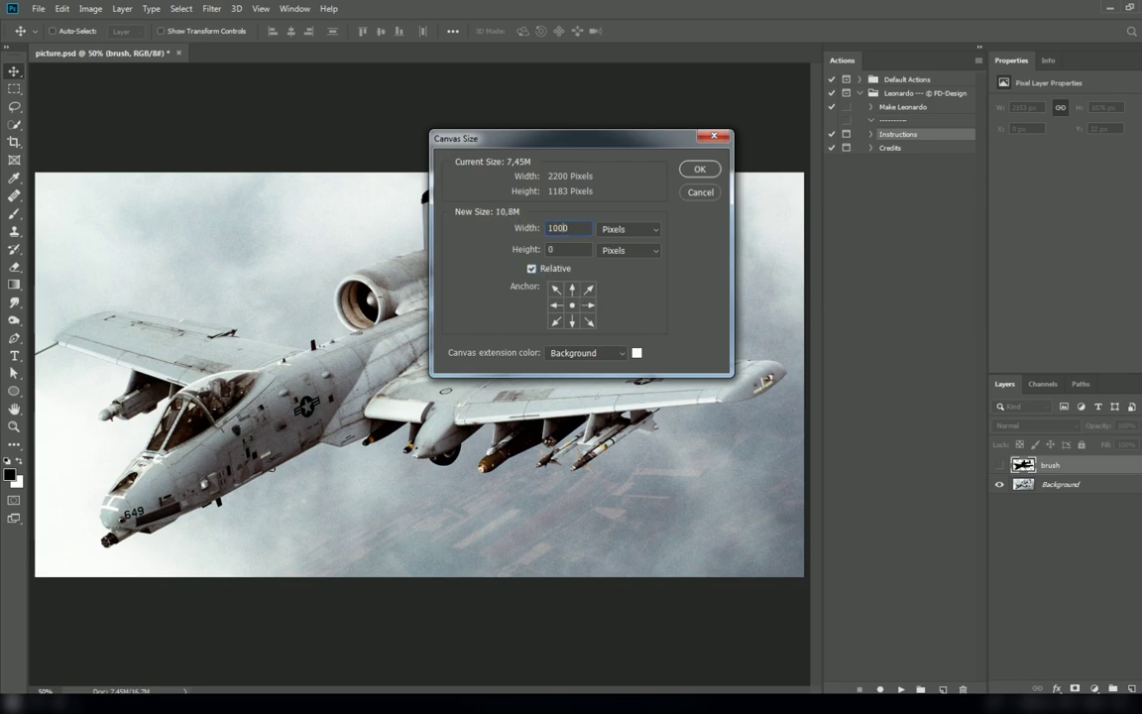
key("Tab")
left_click(704, 169)
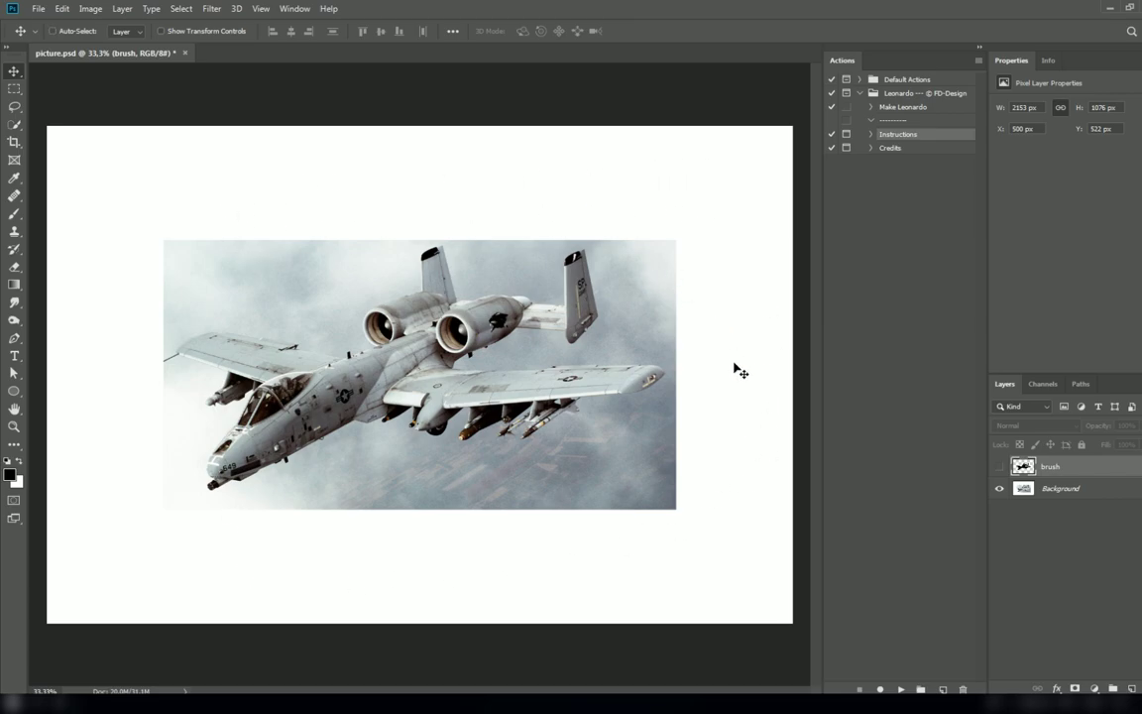
Play the Make Leonardo action to turn the aircraft into a sepia sketch
left_click(904, 107)
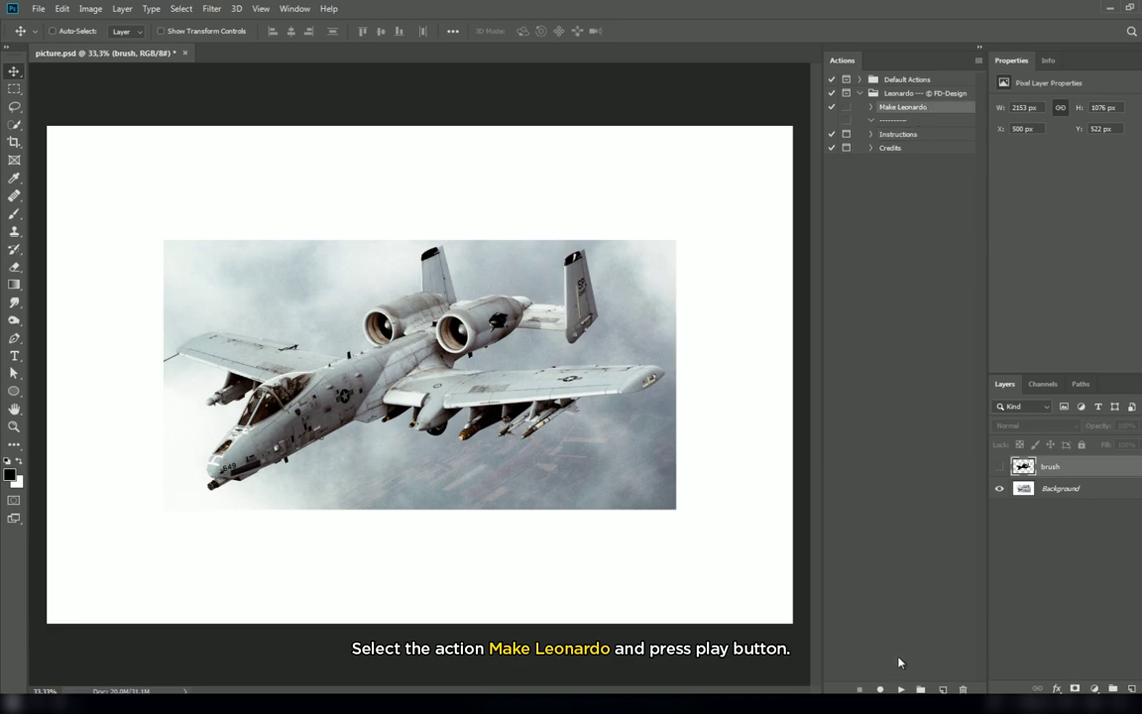
left_click(900, 688)
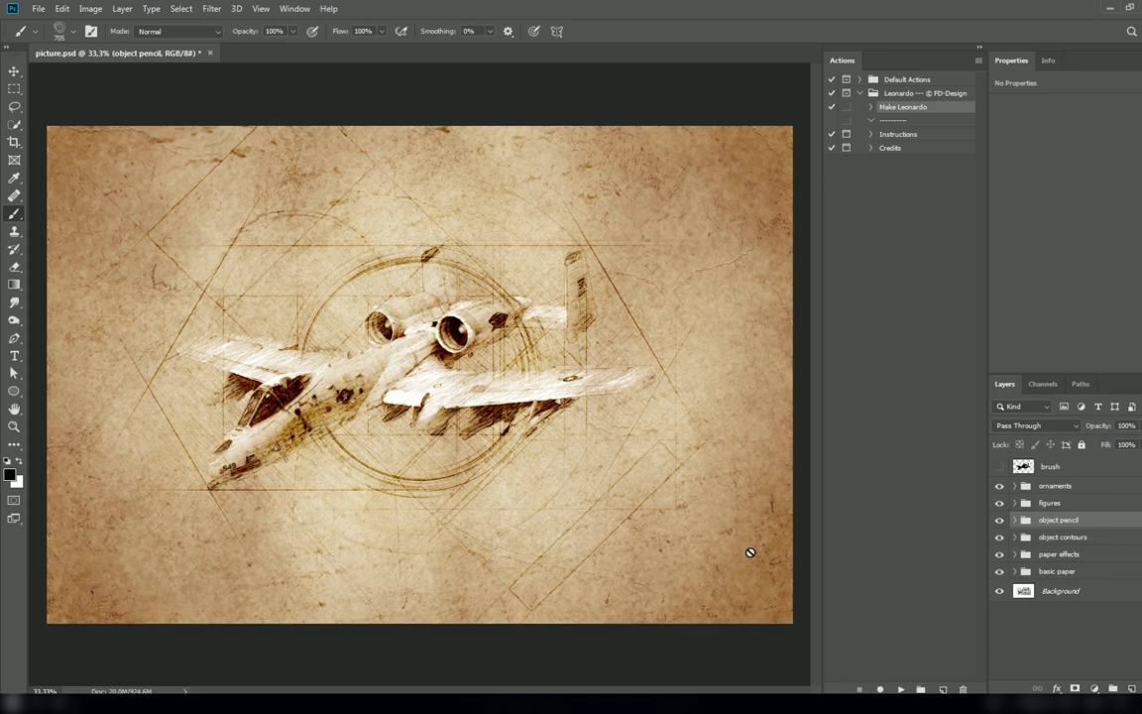
key("v")
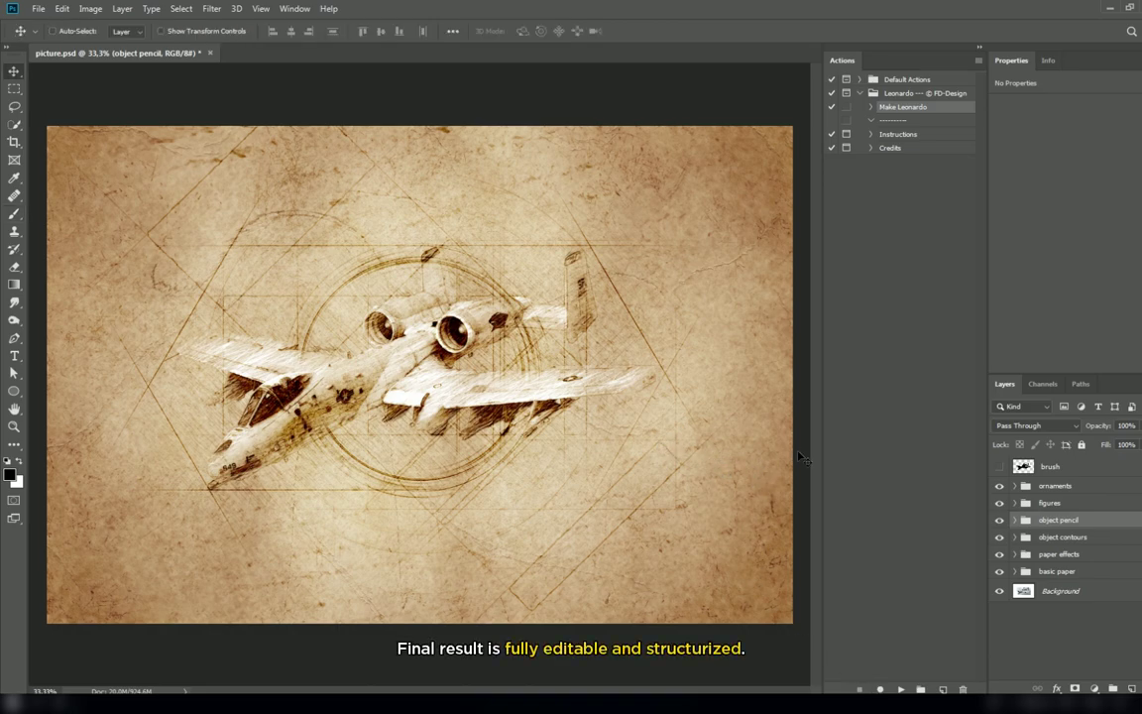
Show ornaments 01 and 02 and move them to the upper and left parts of the page
left_click(1017, 486)
scroll(1011, 586, "down", 3)
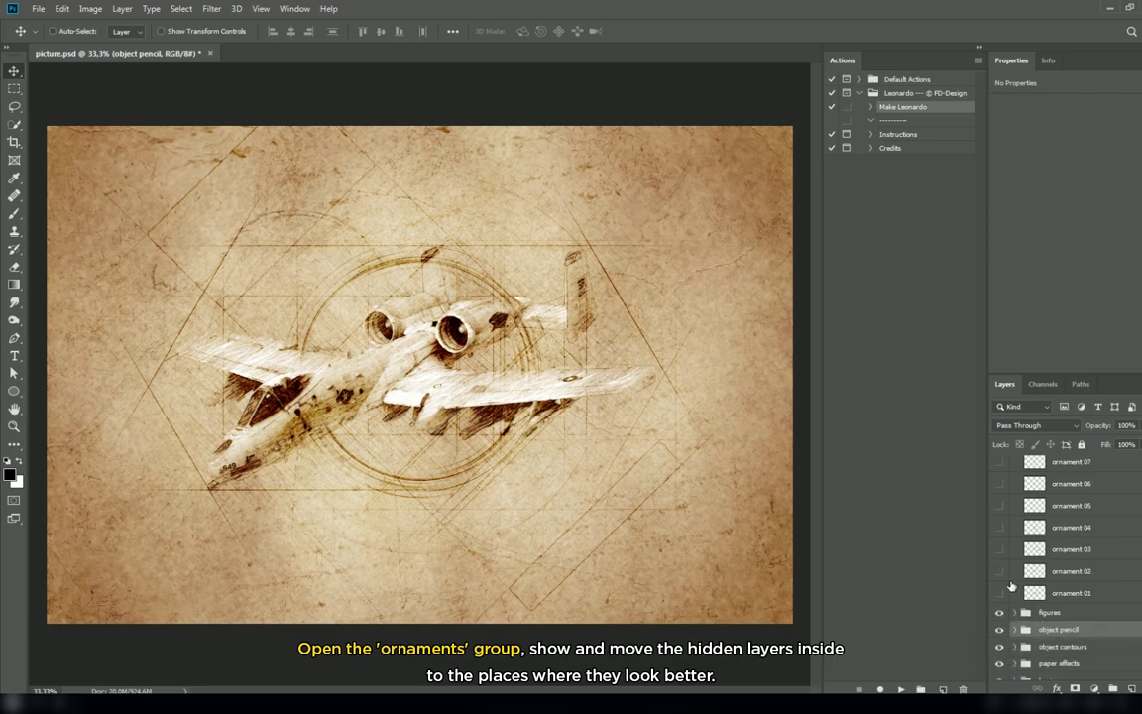
left_click(1001, 593)
left_click(1070, 593)
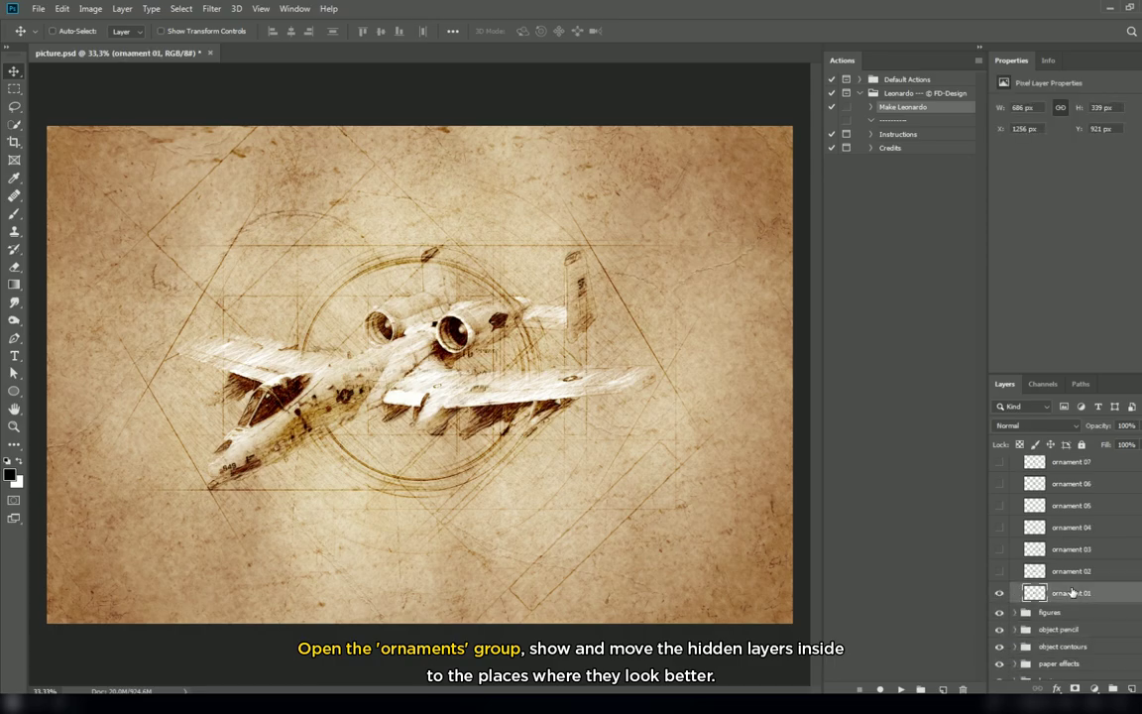
mouse_move(402, 407)
left_mouse_down()
mouse_move(618, 568)
mouse_move(402, 502)
mouse_move(213, 223)
left_mouse_up()
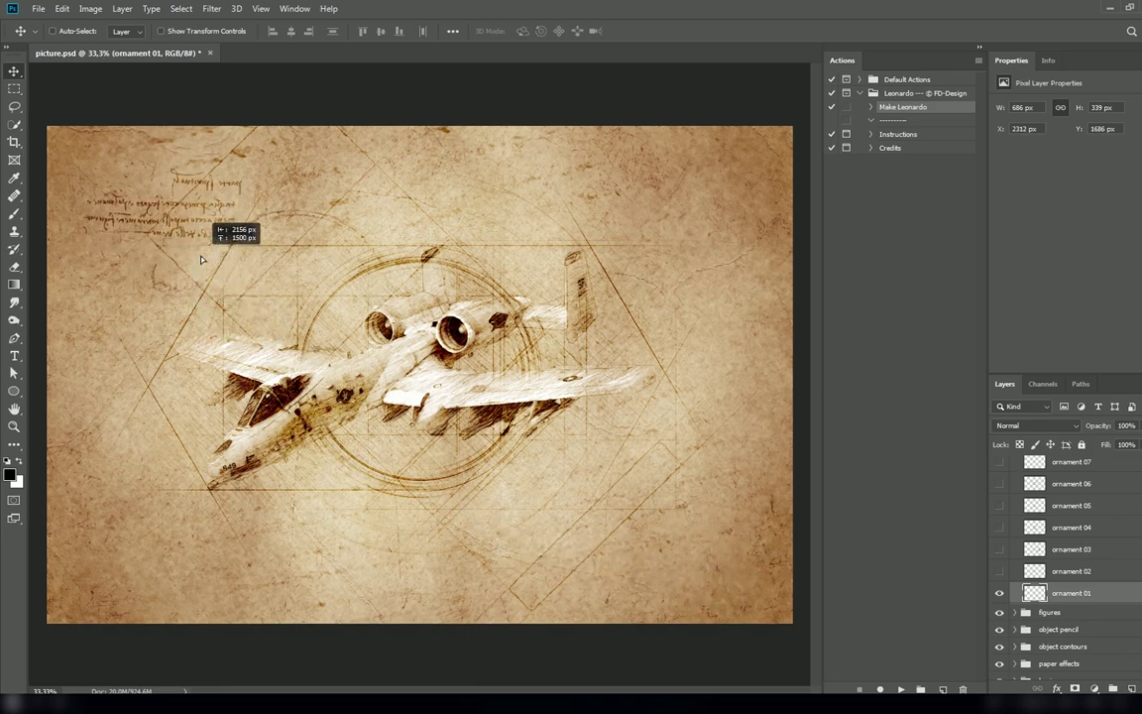
mouse_move(281, 306)
left_mouse_down()
mouse_move(632, 305)
mouse_move(688, 320)
left_mouse_up()
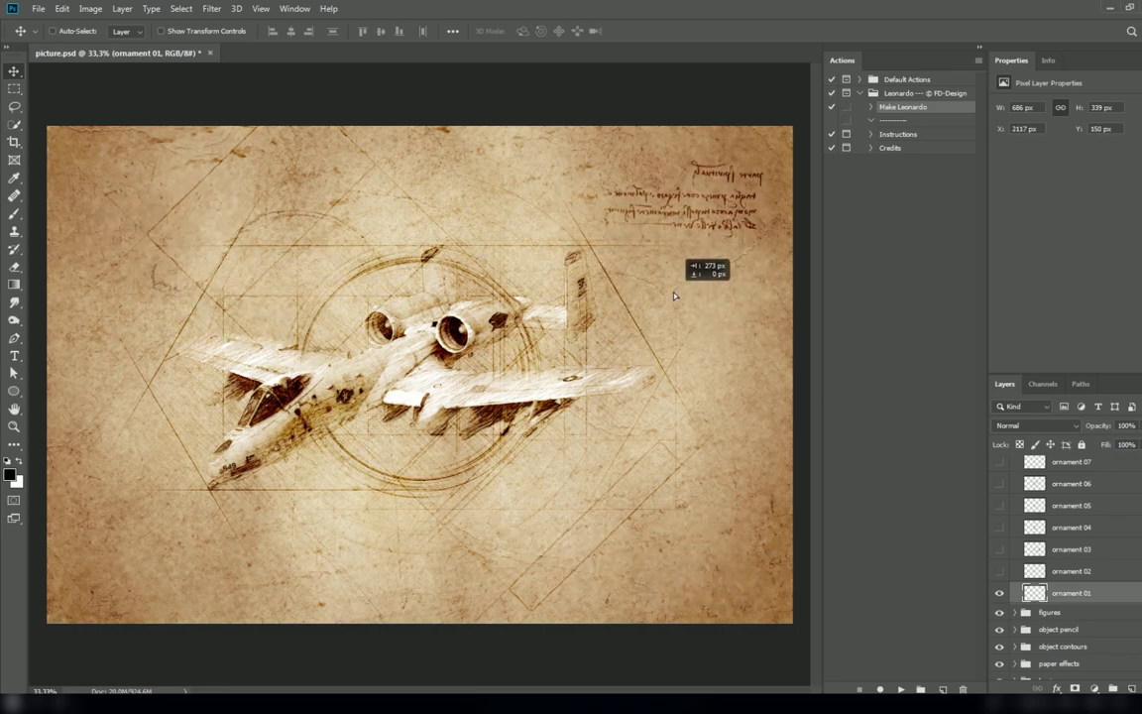
left_click(1000, 571)
left_click(1071, 571)
mouse_move(494, 394)
left_mouse_down()
mouse_move(369, 522)
mouse_move(184, 515)
left_mouse_up()
Show ornament 03 and place it below the plane
left_click(999, 549)
left_click(1070, 549)
left_click_drag(515, 386, 560, 523)
left_click(62, 8)
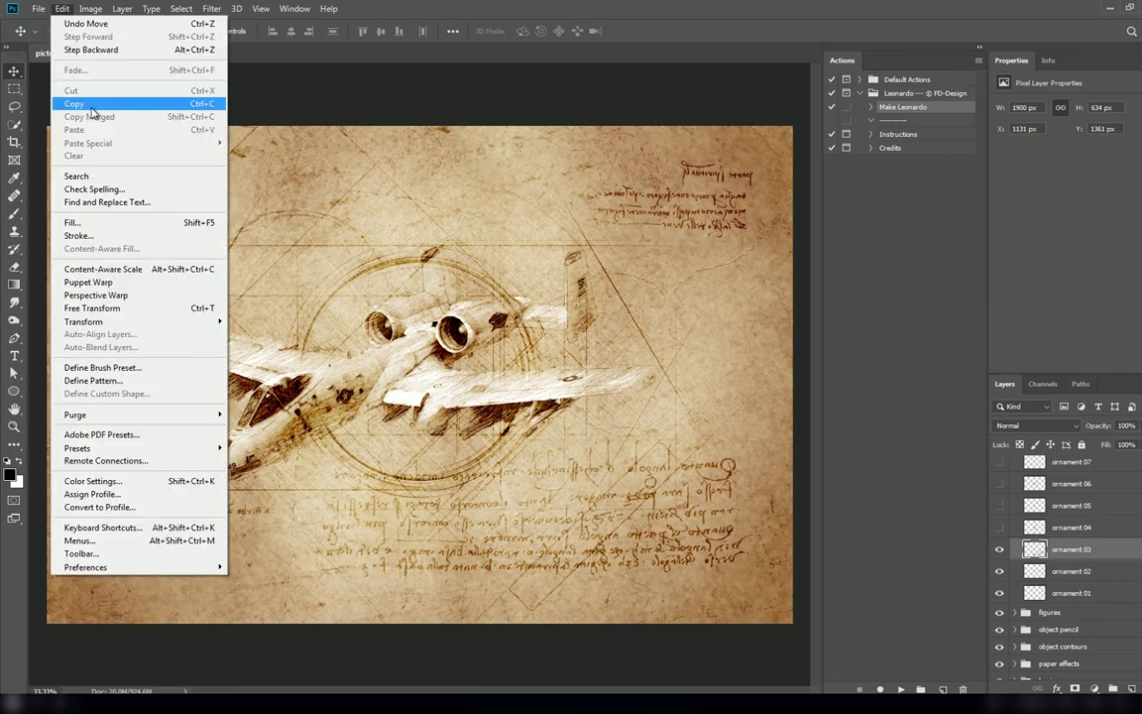
left_click(79, 237)
key("Return")
left_click_drag(701, 505, 716, 527)
left_click(999, 527)
Show ornament 04, move it to the upper left and resize it
left_click(1088, 529)
left_click_drag(569, 461, 181, 235)
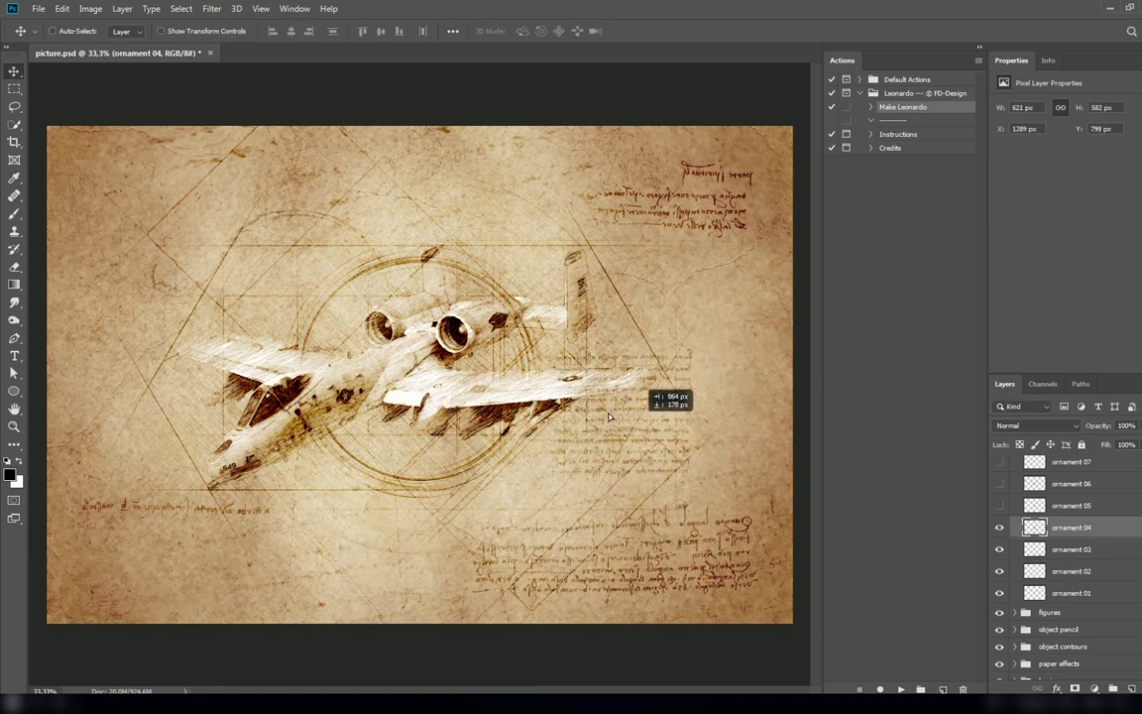
left_click(61, 8)
left_click(93, 307)
left_click_drag(291, 356, 253, 273)
key("Return")
Show ornaments 05 to 07, moving 05 and 07 to the lower left and scaling 07 down
left_click(999, 506)
left_click(1070, 506)
mouse_move(407, 466)
left_mouse_down()
mouse_move(208, 530)
mouse_move(283, 526)
left_mouse_up()
left_click(999, 483)
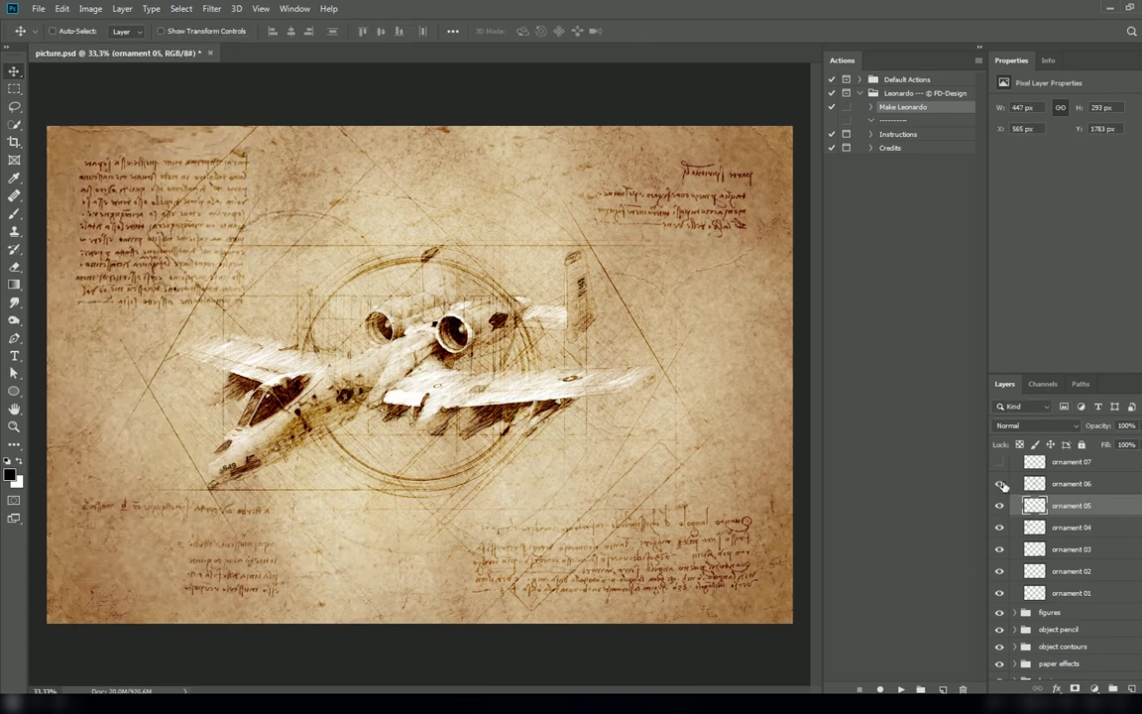
left_click(999, 461)
left_click(1071, 461)
mouse_move(406, 466)
left_mouse_down()
mouse_move(204, 535)
mouse_move(170, 535)
left_mouse_up()
left_click(62, 8)
left_click(92, 307)
key("Return")
Show ornament 08, move it to the lower left and scale it to about 70%
left_click(999, 505)
left_click(1071, 506)
left_click_drag(506, 404, 119, 367)
left_click(61, 8)
left_click(93, 310)
left_click_drag(228, 337, 183, 373)
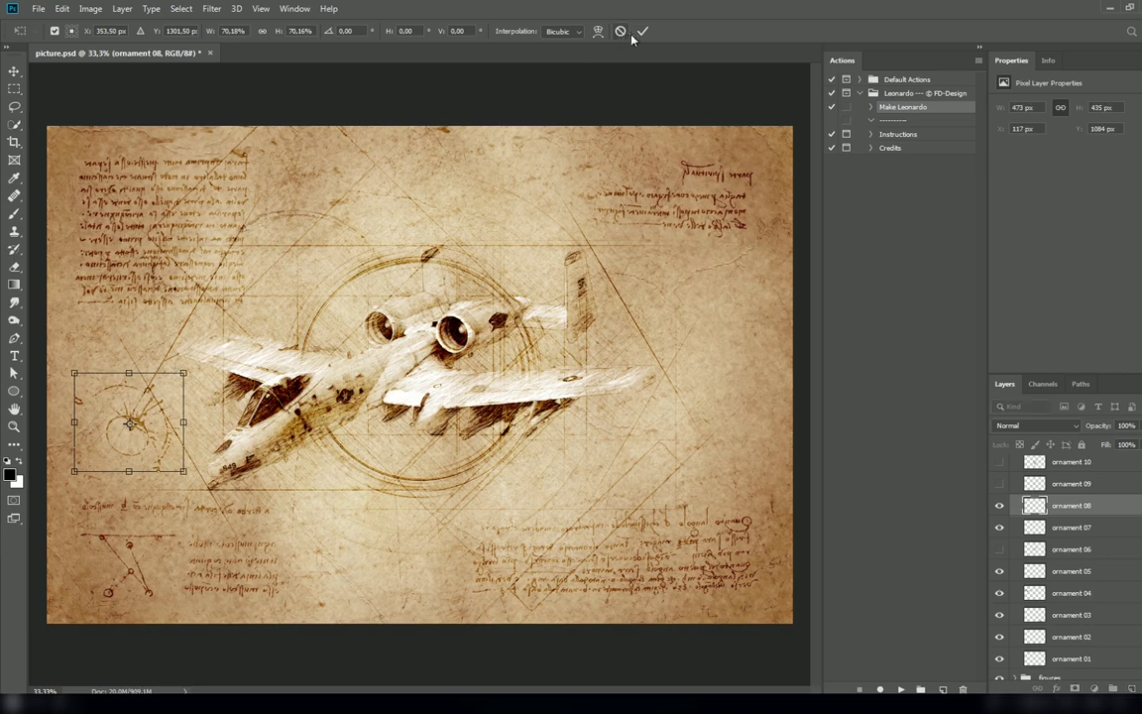
left_click(641, 30)
Show ornament 09, move it lower on the page and rotate it
left_click(999, 482)
left_click(1071, 483)
mouse_move(397, 466)
left_mouse_down()
mouse_move(428, 574)
mouse_move(408, 596)
left_mouse_up()
left_click(62, 8)
left_click(127, 307)
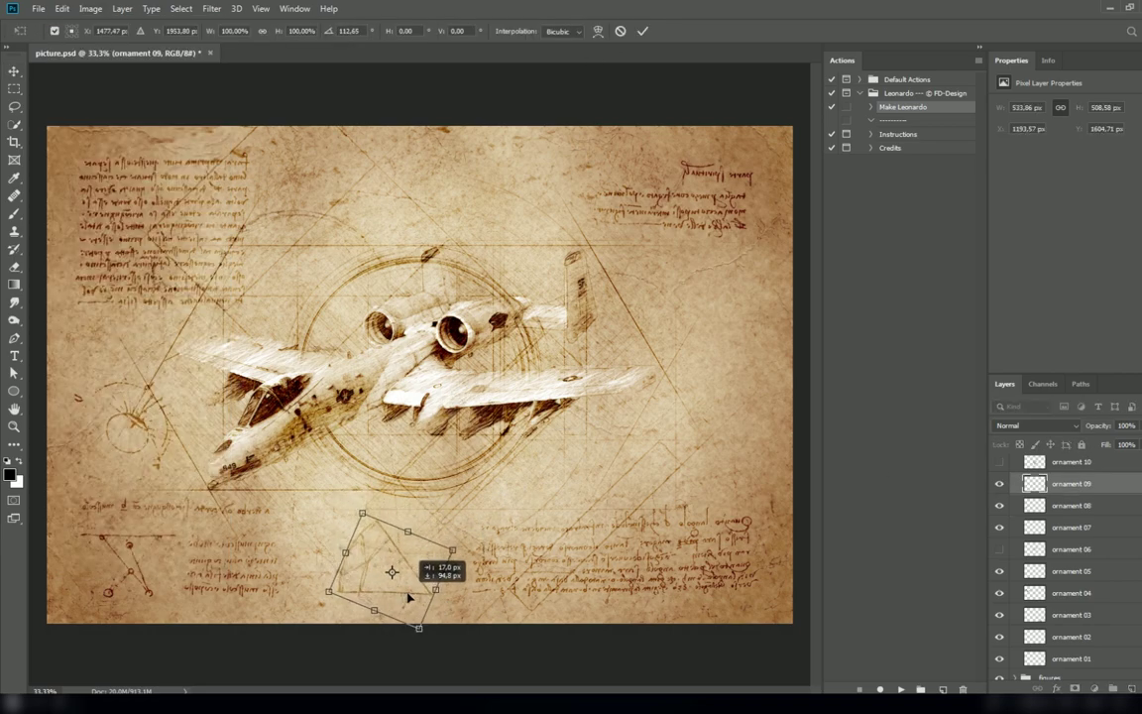
key("Return")
Show ornament 10, place it right of the aircraft and shrink it
left_click(999, 505)
left_click(1071, 505)
mouse_move(414, 357)
left_mouse_down()
mouse_move(656, 386)
mouse_move(720, 428)
left_mouse_up()
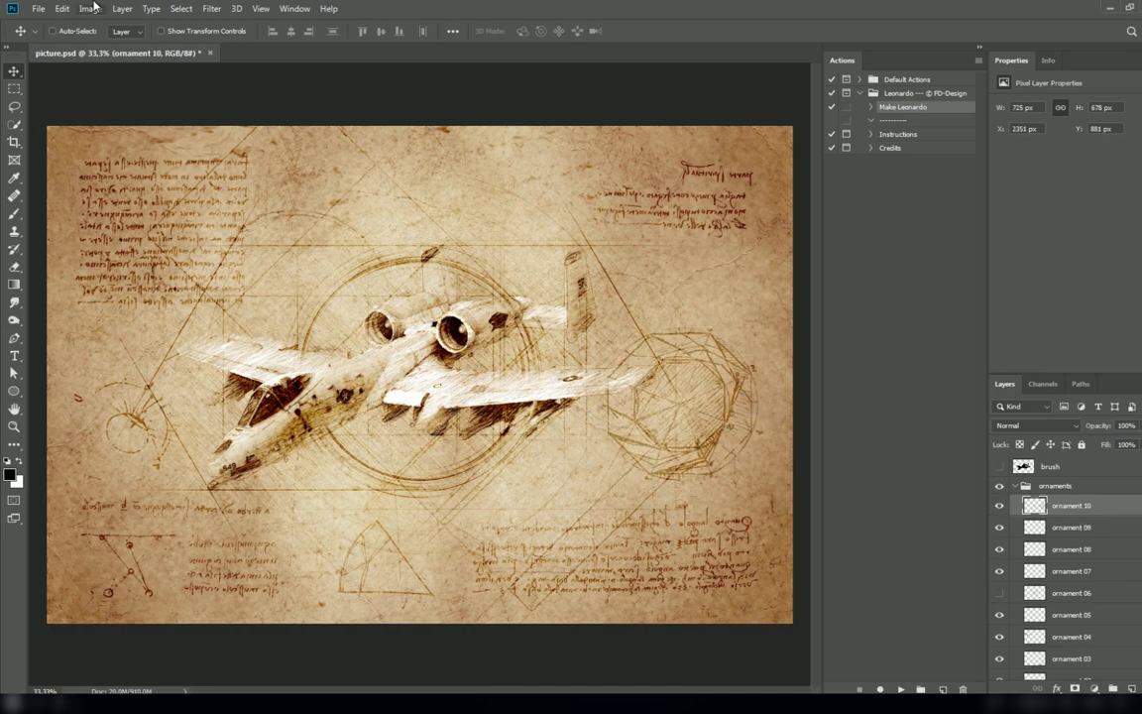
left_click(61, 8)
left_click(127, 307)
left_click_drag(594, 287, 644, 341)
left_click(641, 31)
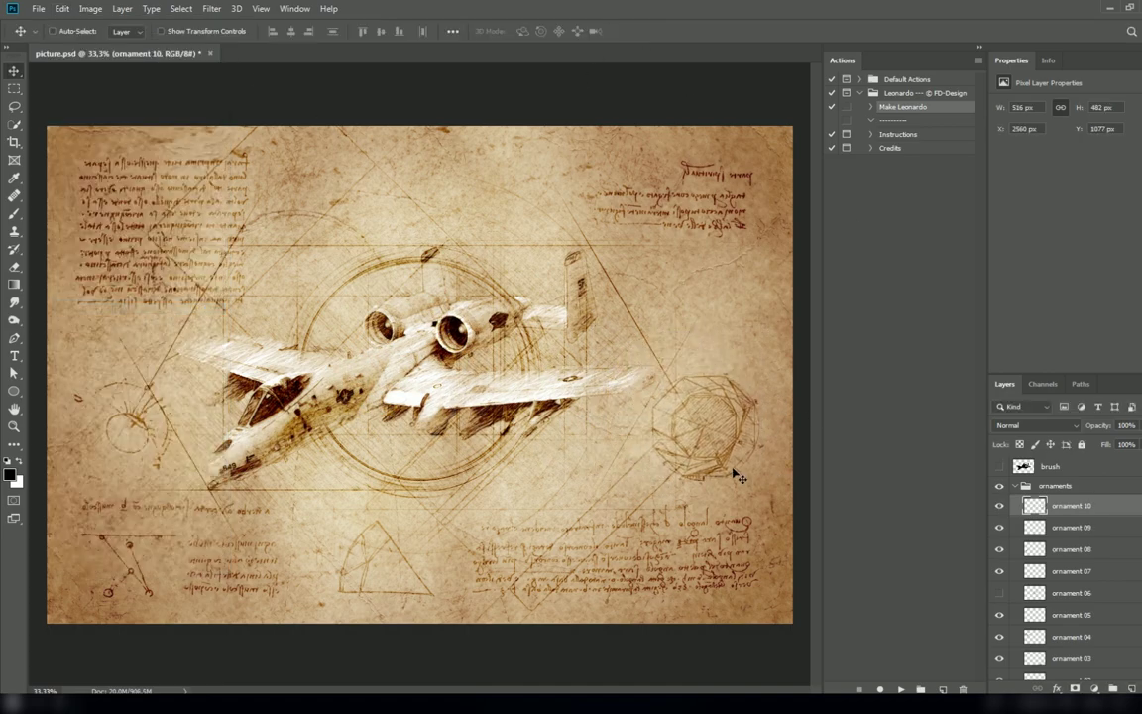
left_click(1015, 486)
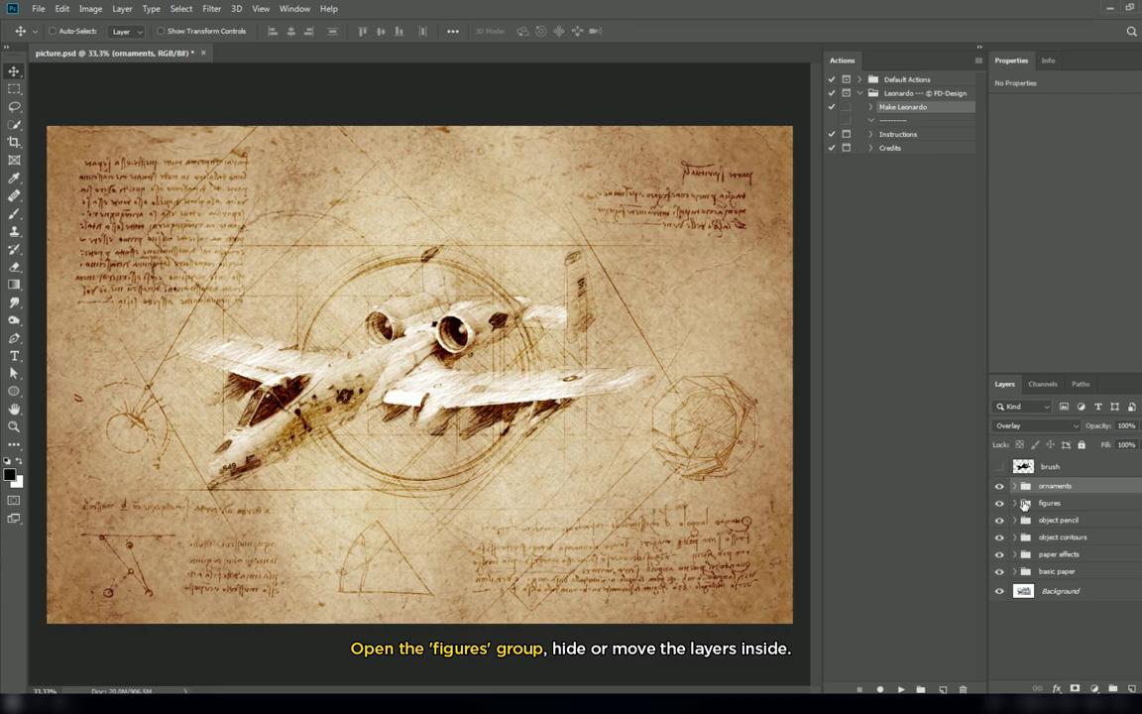
Hide the circle layer in the figures group, keeping both squares and the triangle
left_click(1015, 503)
left_click(1075, 504)
left_click(998, 523)
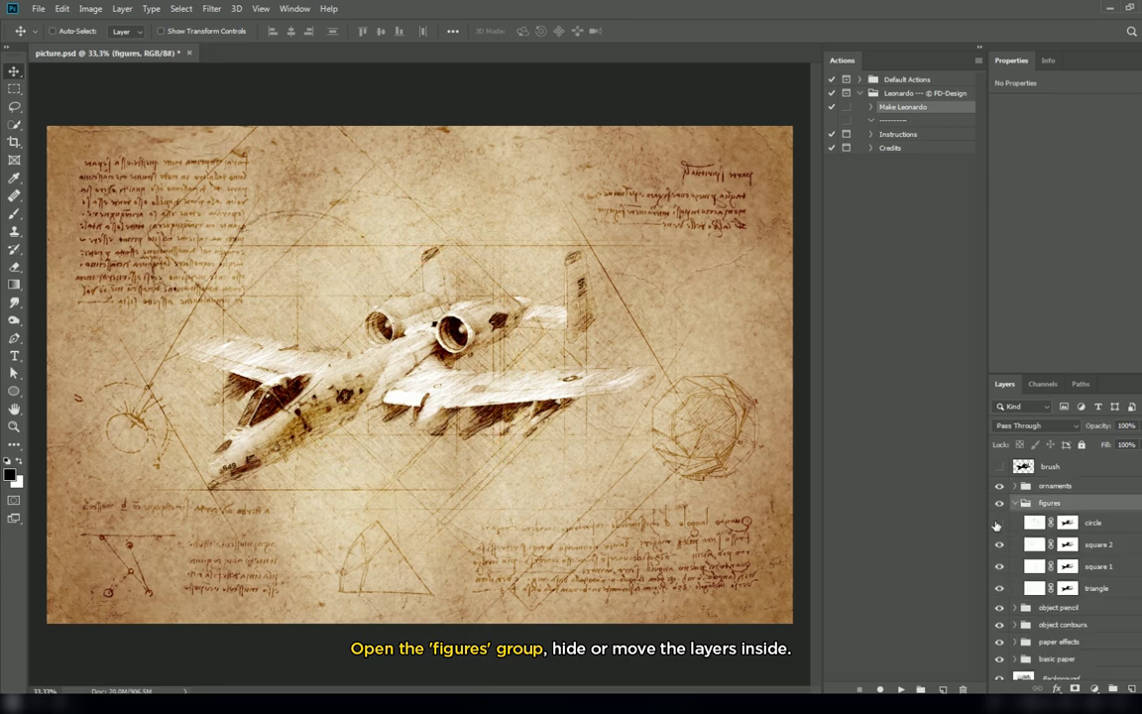
left_click(999, 523)
left_click(998, 522)
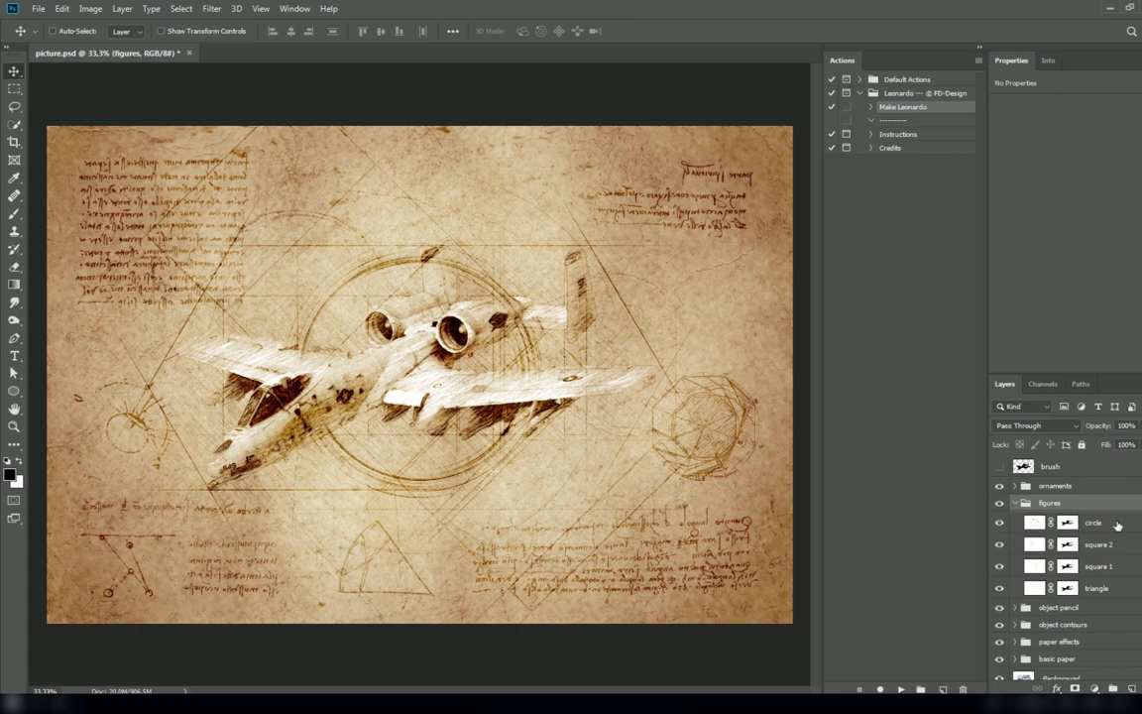
left_click(998, 523)
left_click(998, 544)
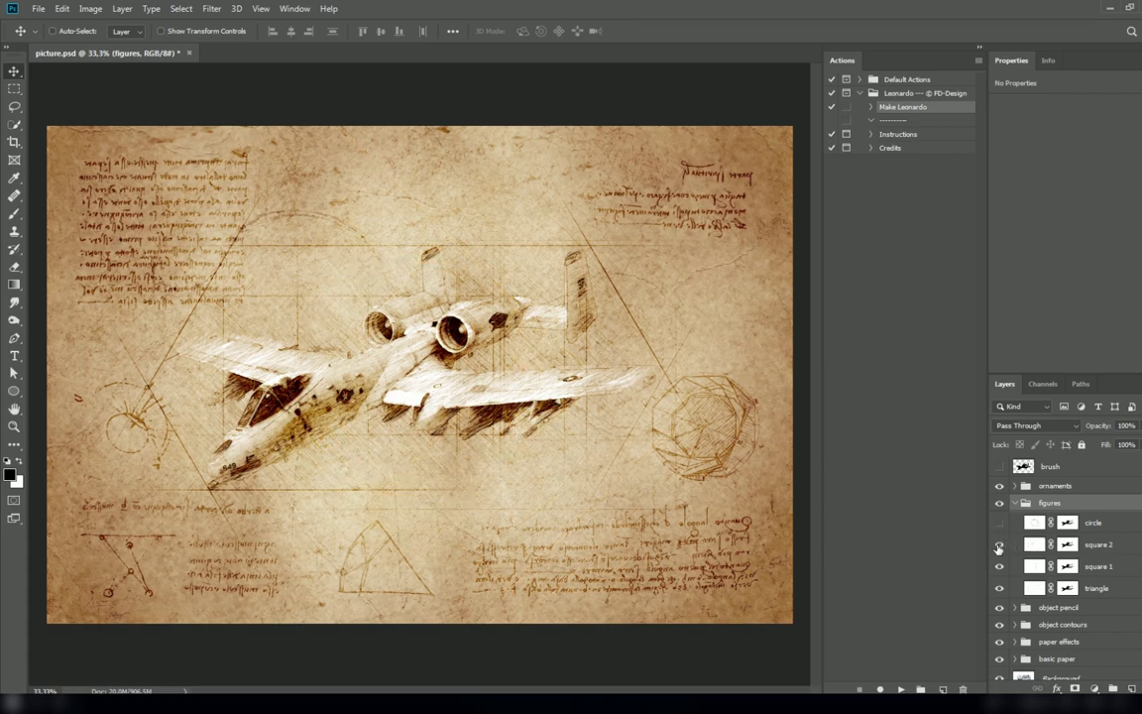
left_click(999, 565)
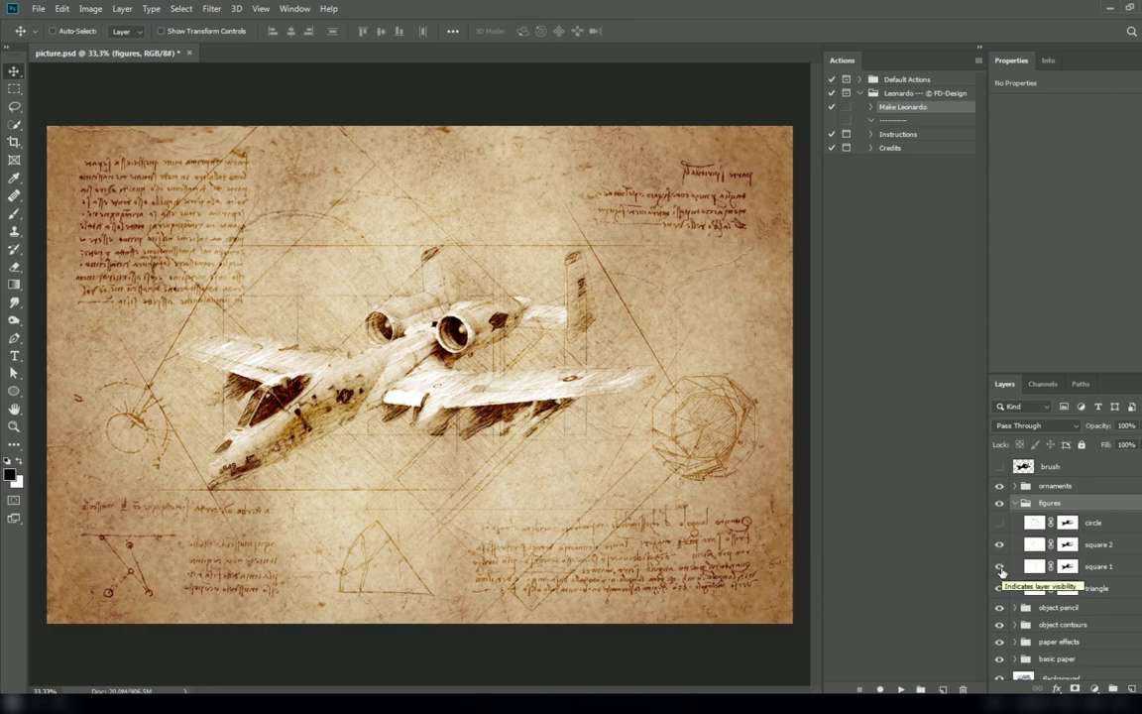
left_click(999, 588)
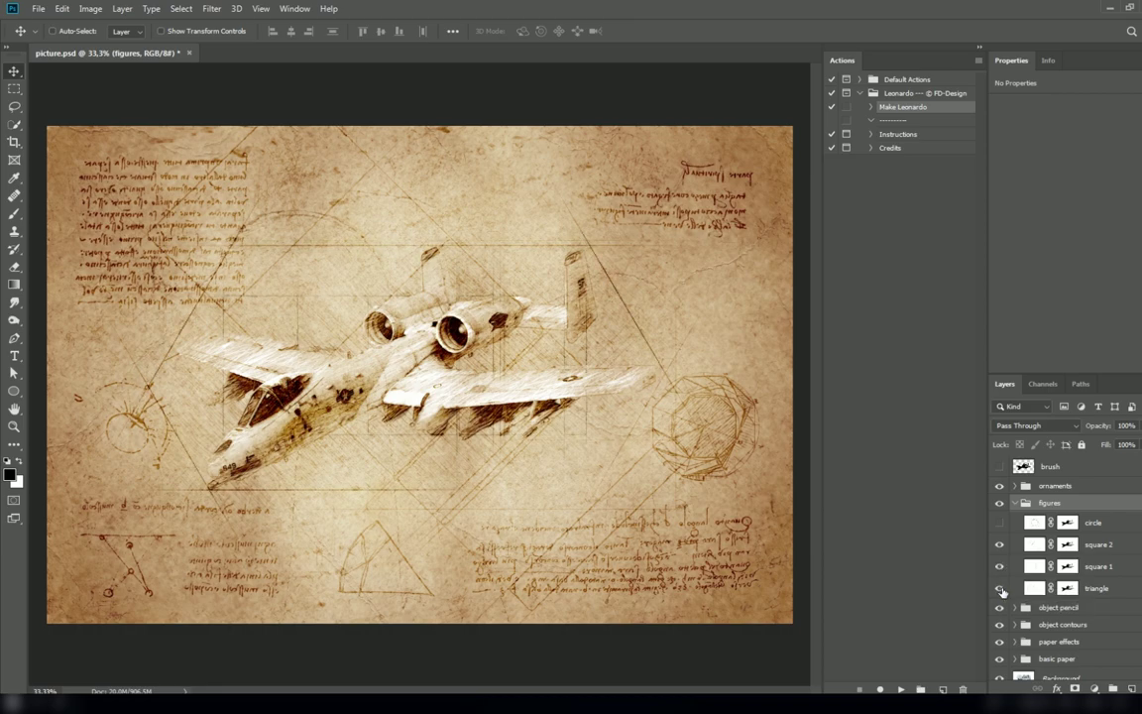
left_click(1014, 504)
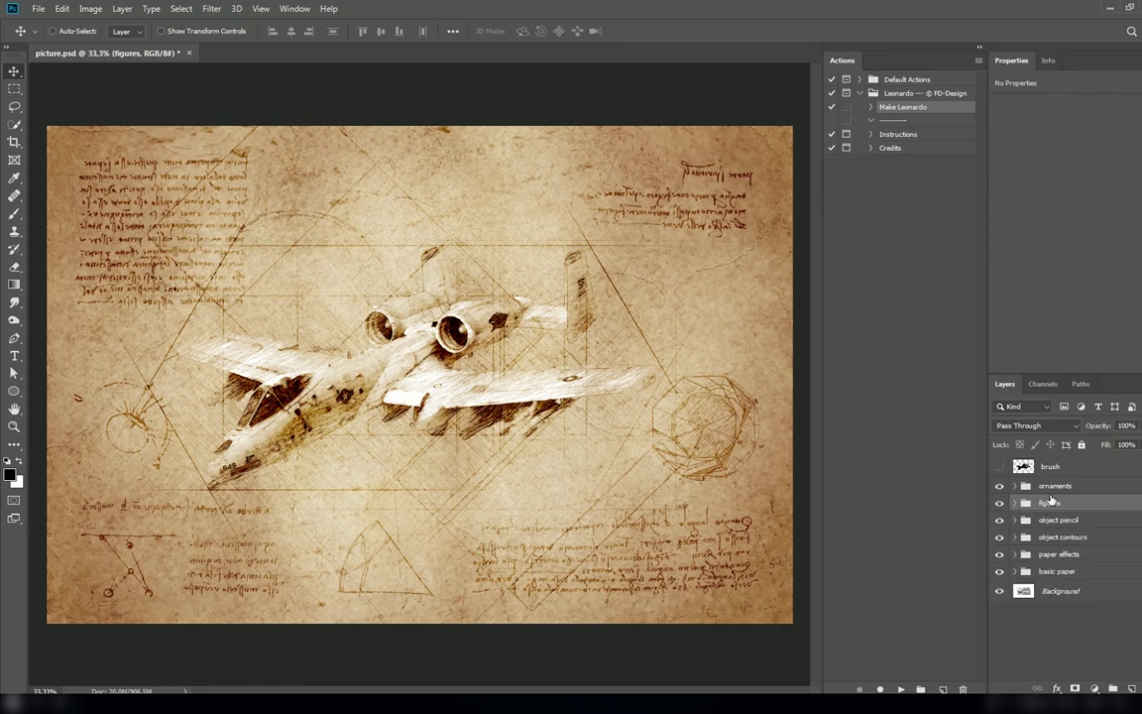
left_click(1015, 519)
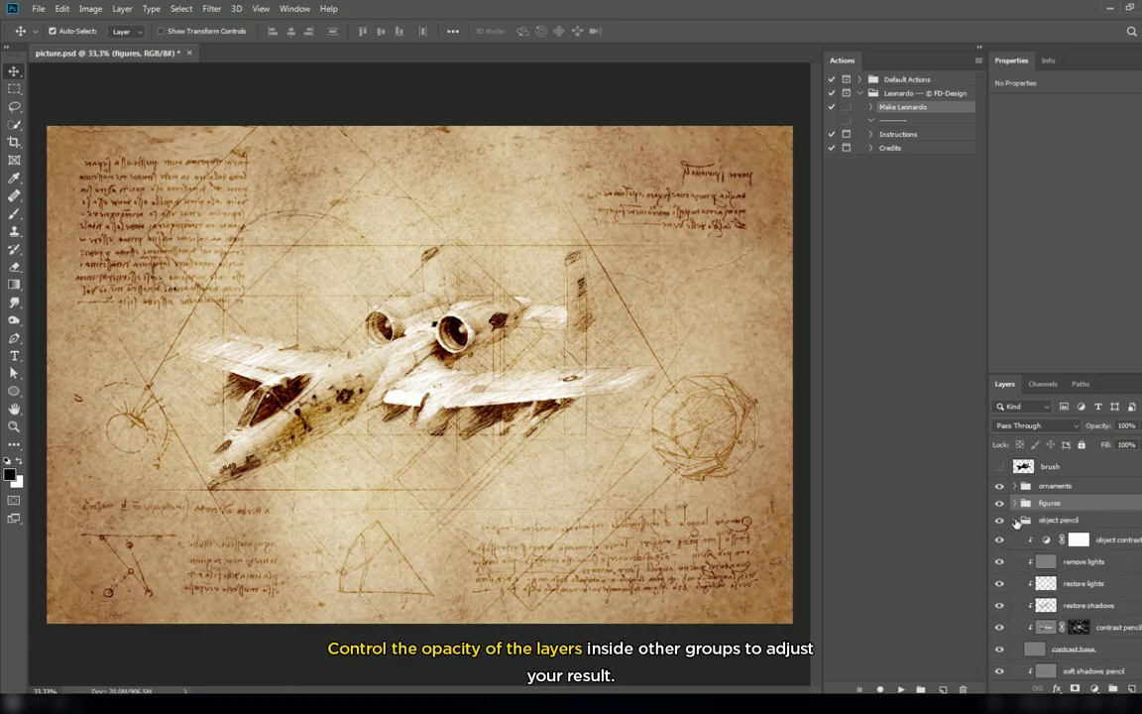
Zoom to 50% and set the restore lights layer to about 73% opacity
key("ctrl+plus")
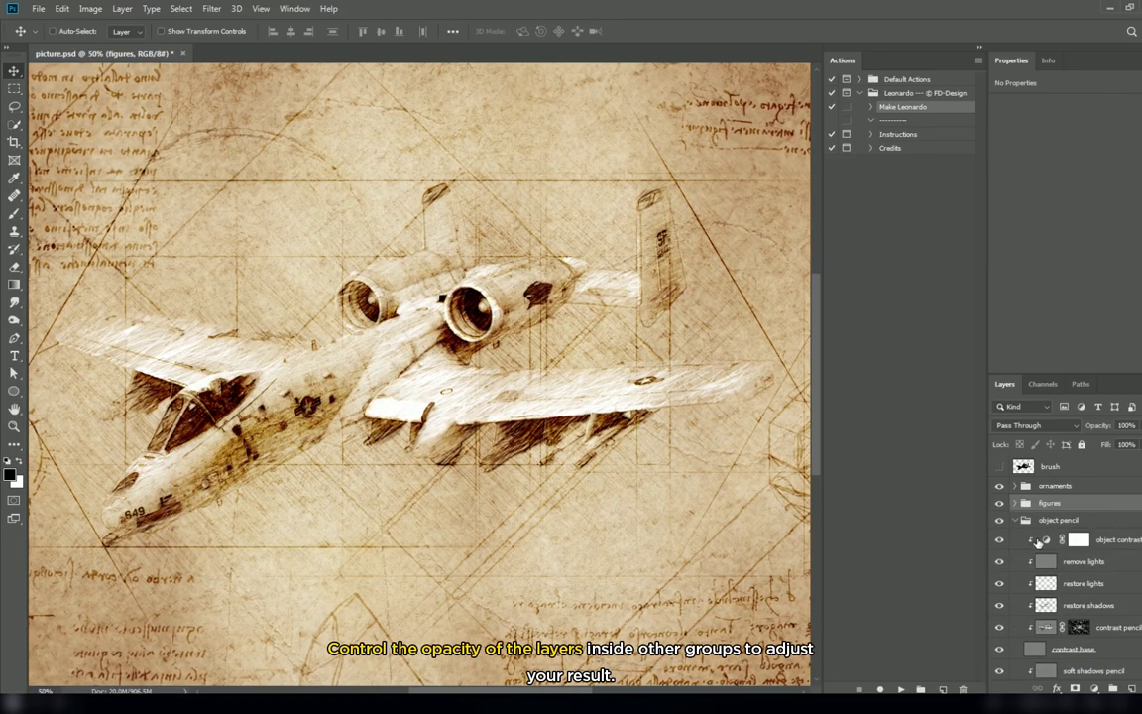
scroll(1038, 541, "down", 2)
left_click(1123, 541)
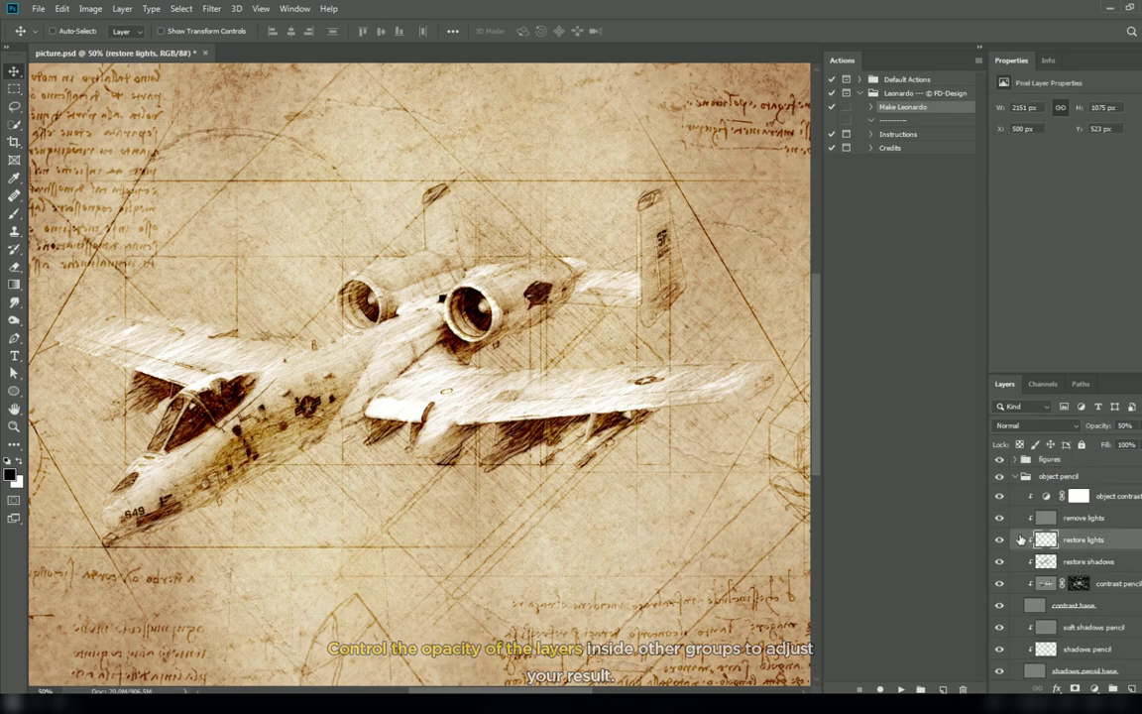
left_click(999, 539)
left_click(1137, 444)
left_click_drag(1130, 439, 1140, 439)
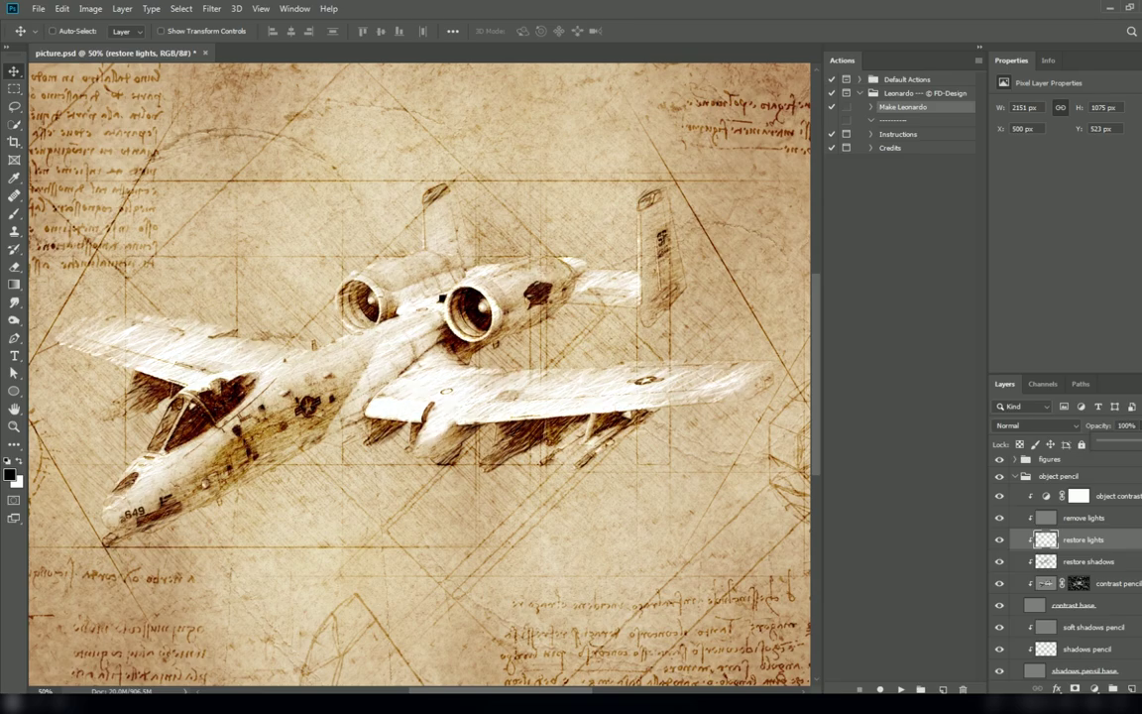
left_click_drag(1123, 443, 1126, 444)
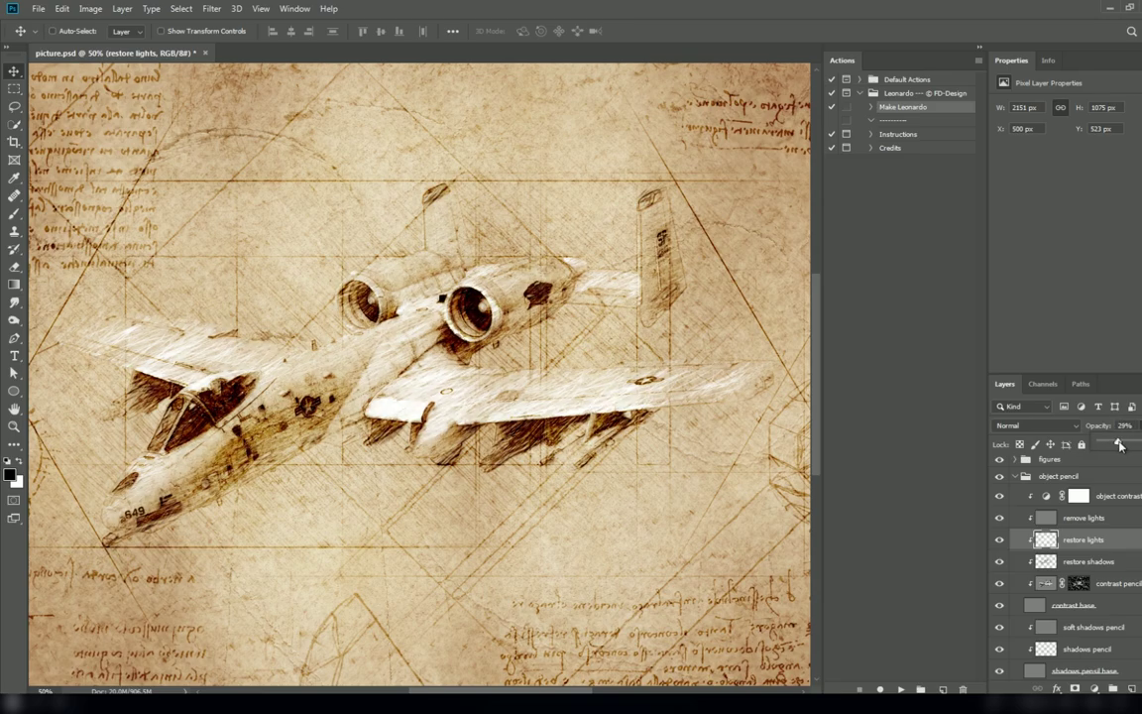
left_click_drag(1126, 444, 1141, 443)
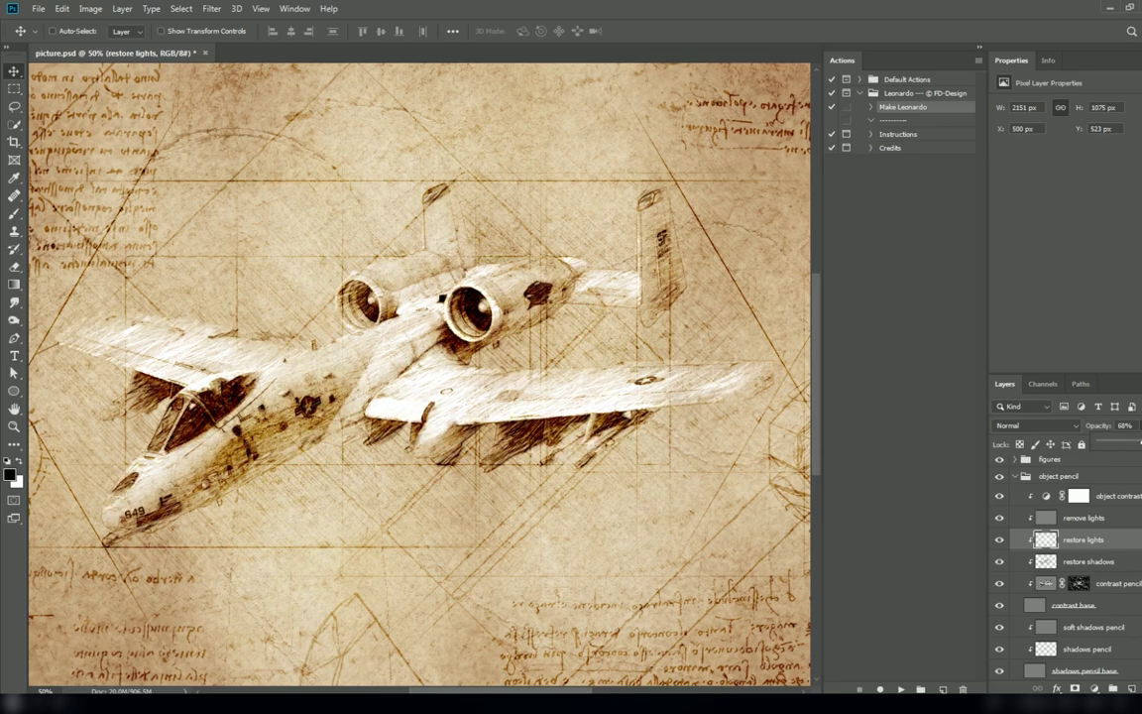
Raise the remove lights layer from 0% to about 49% opacity
left_click(1131, 511)
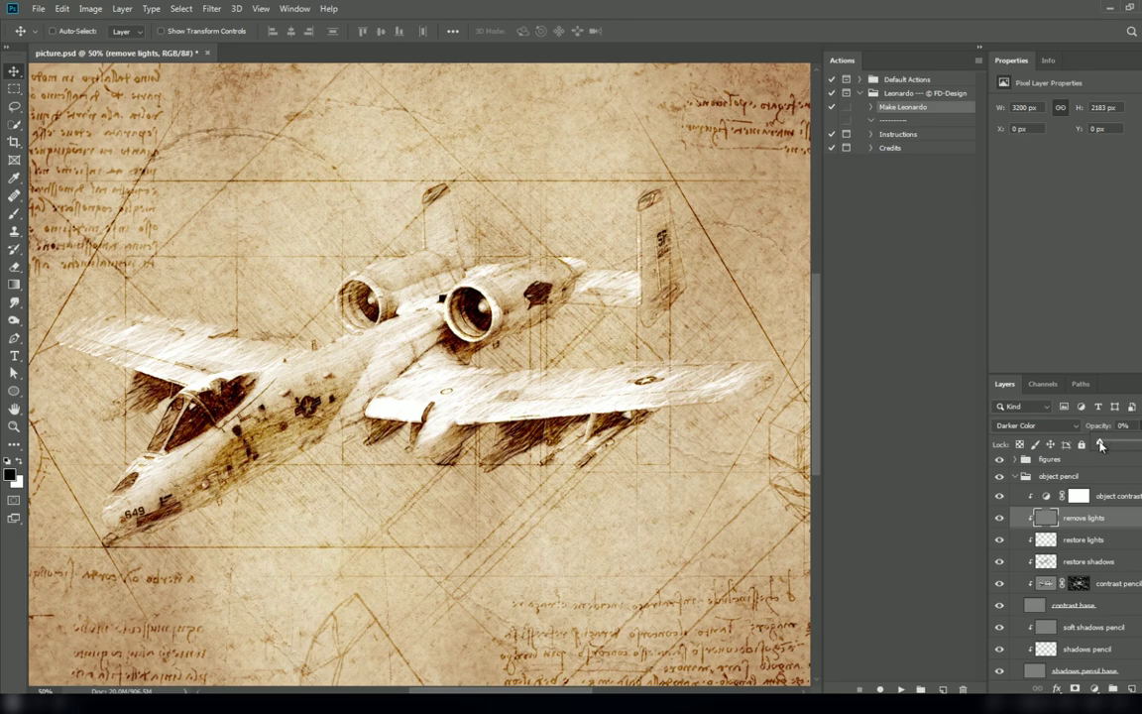
left_click_drag(1137, 425, 1133, 444)
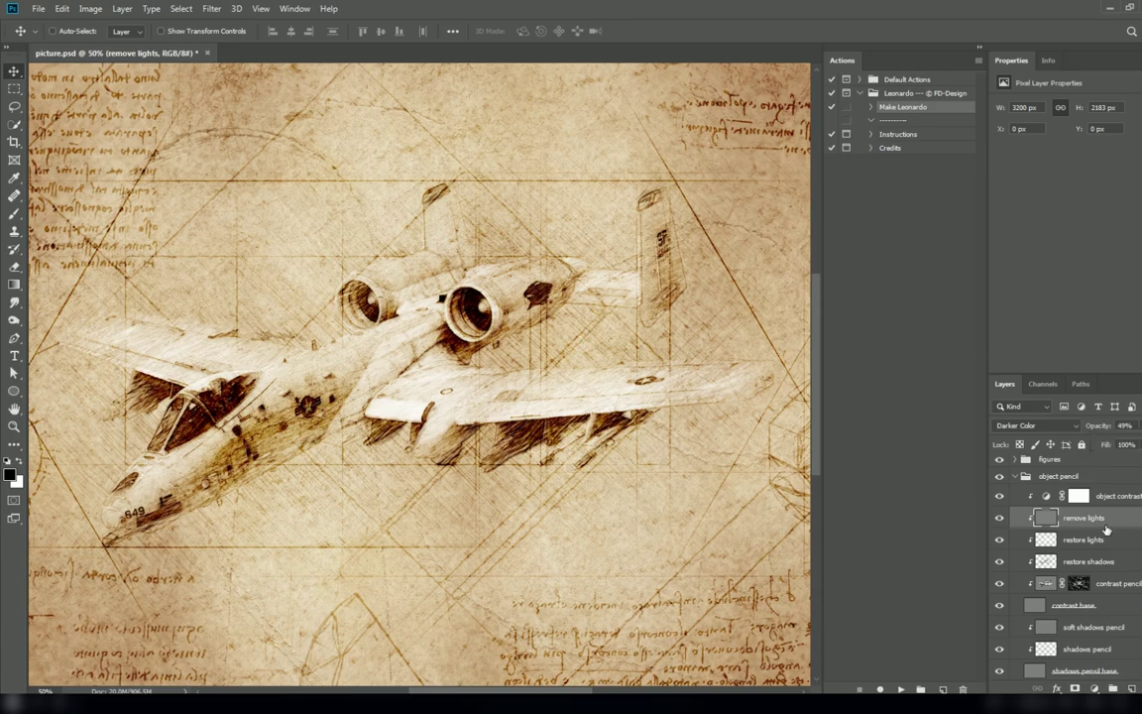
scroll(1106, 531, "down", 2)
scroll(1105, 530, "down", 1)
left_click(1122, 561)
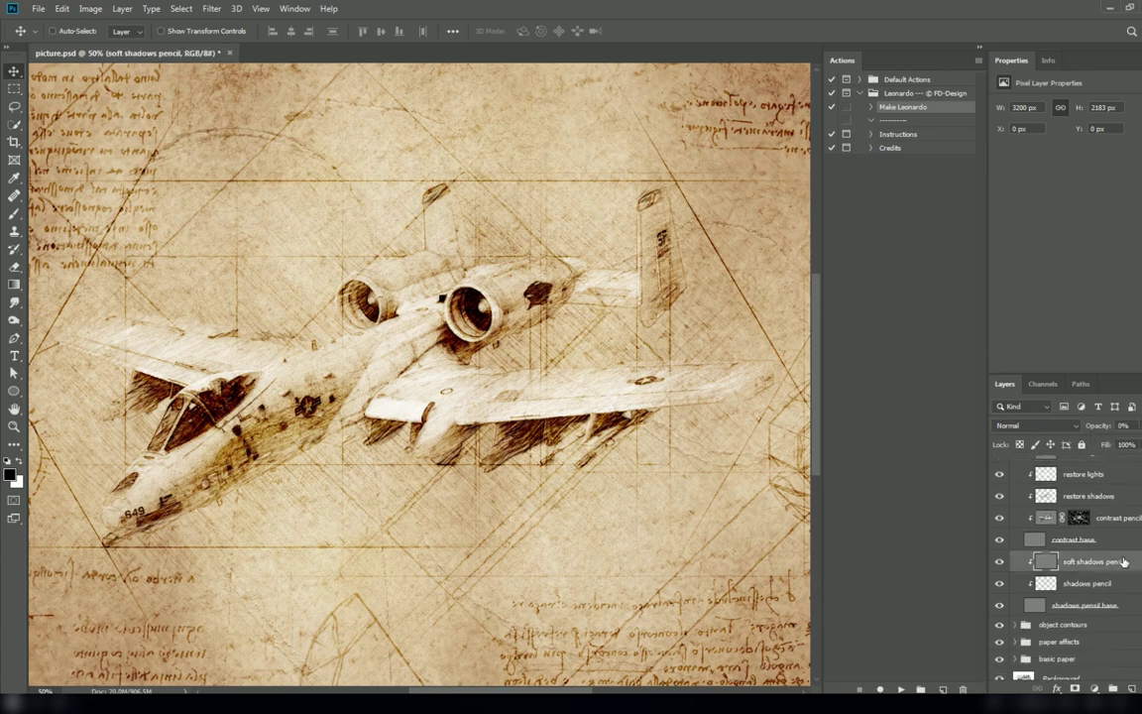
Set the soft shadows pencil layer to 74% opacity
left_click_drag(1136, 425, 1140, 441)
left_click_drag(1140, 441, 1128, 442)
left_click(1120, 562)
scroll(1003, 504, "up", 1)
scroll(1001, 504, "up", 1)
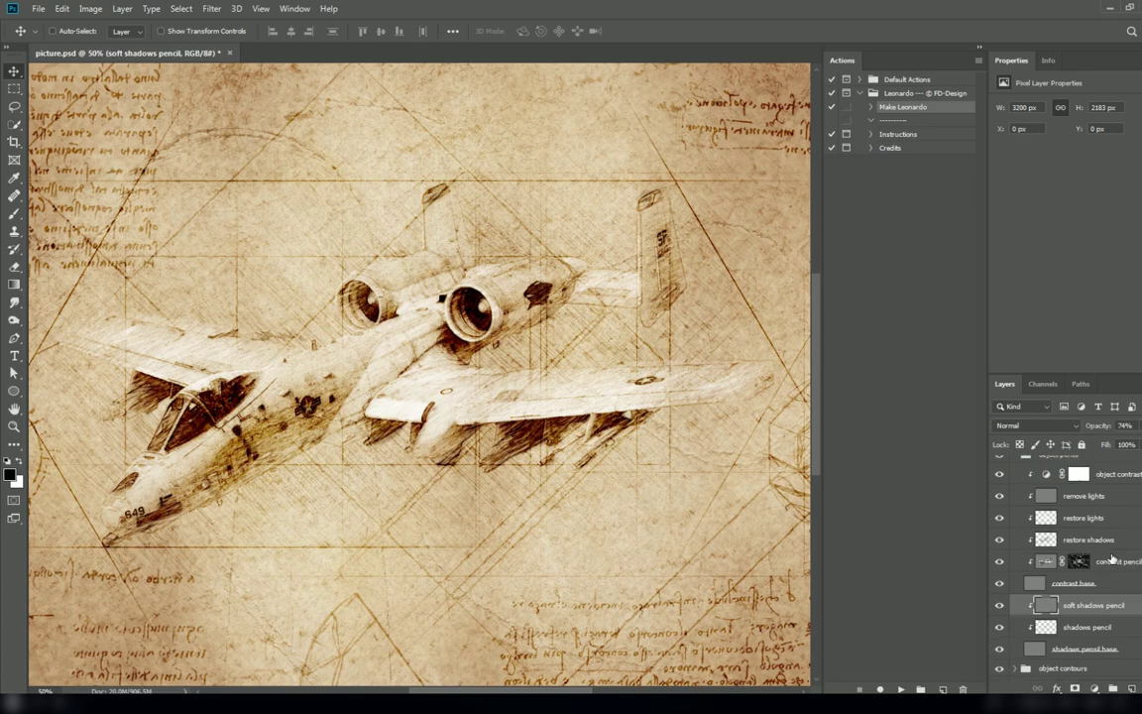
left_click(999, 649)
scroll(1051, 535, "up", 1)
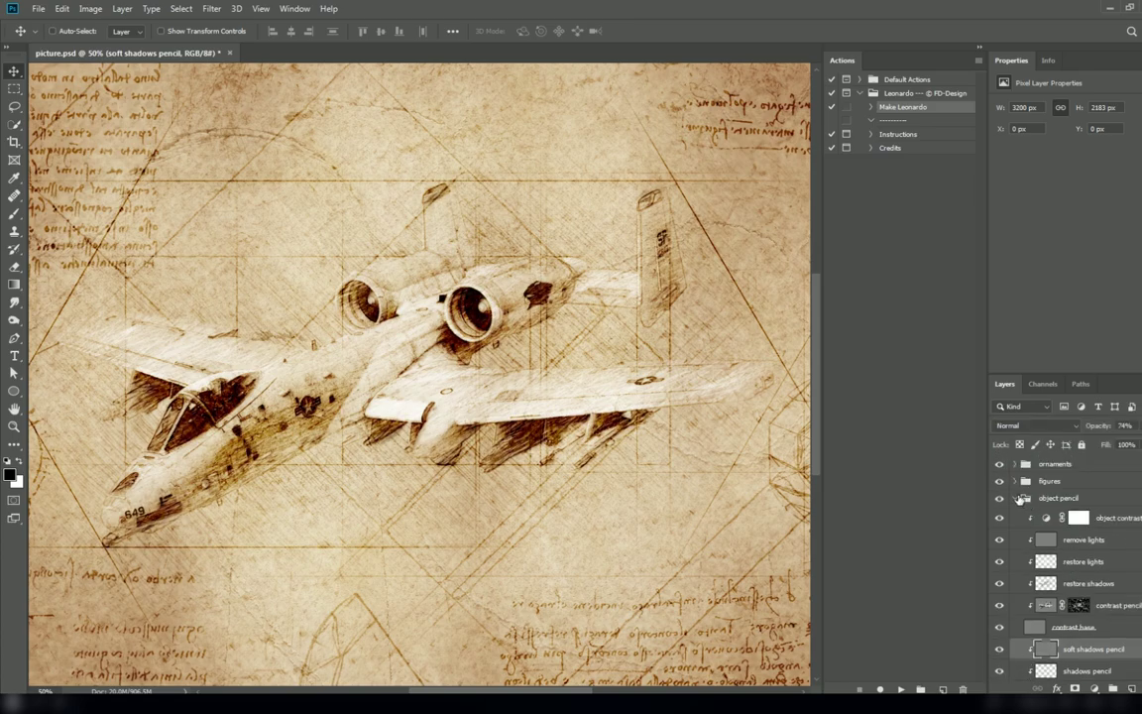
Lower the object contrast levels layer to 67% opacity
left_click(1118, 519)
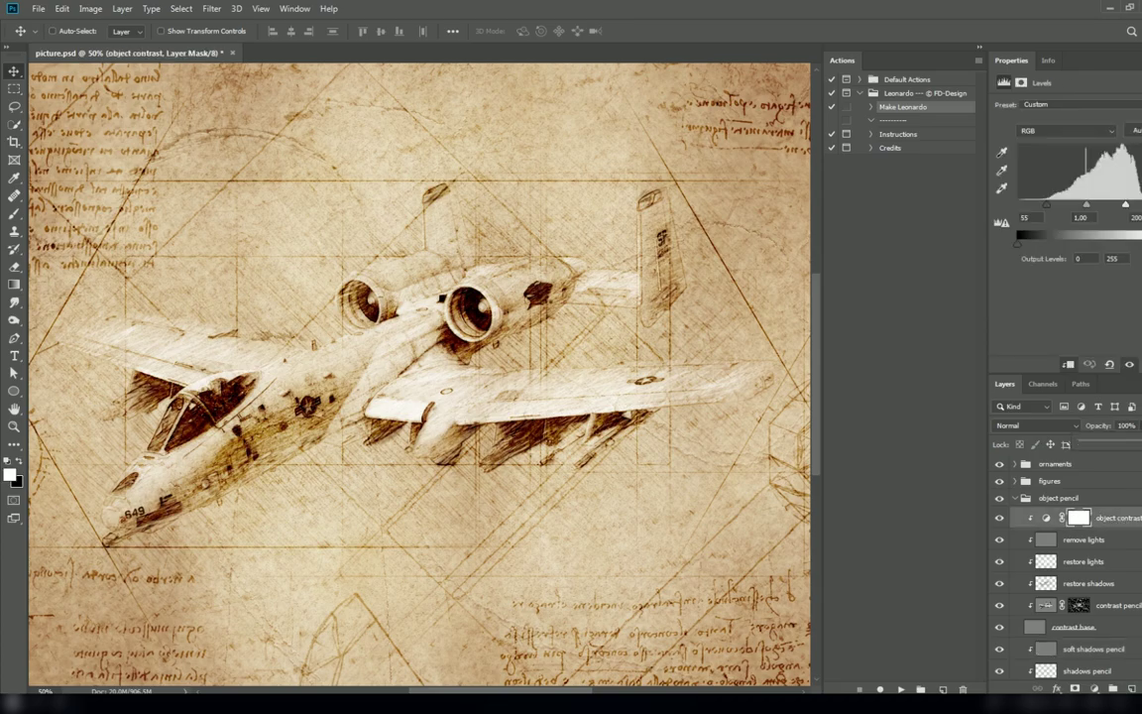
left_click_drag(1138, 425, 1126, 445)
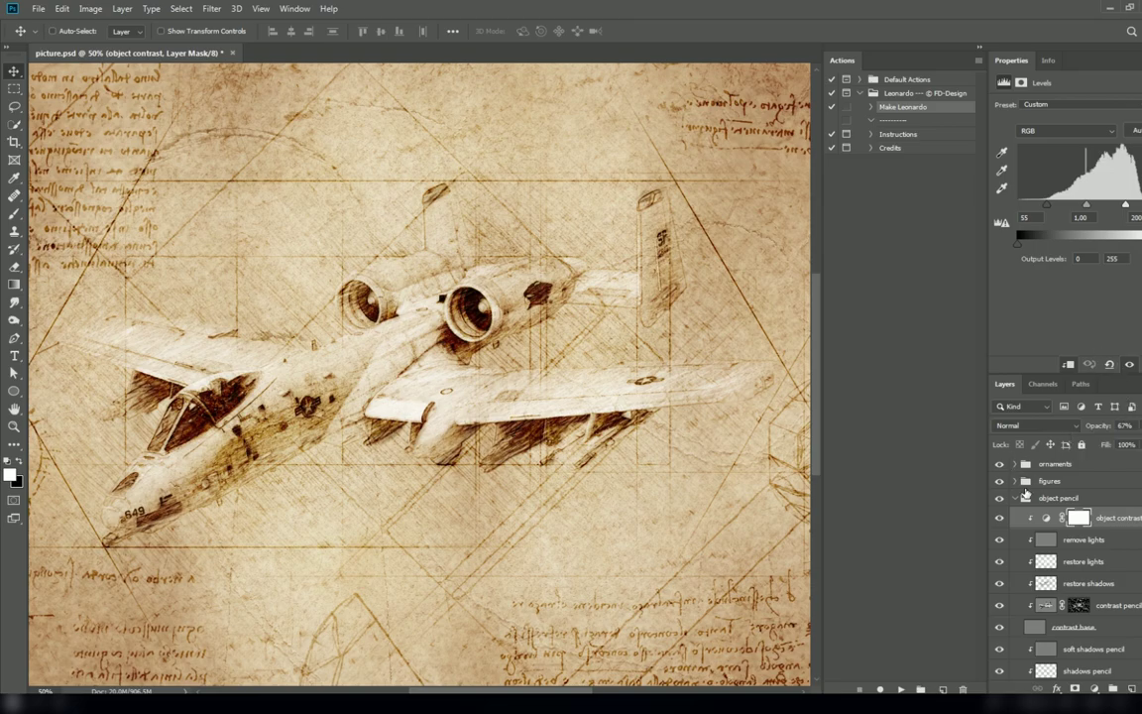
left_click(1017, 497)
left_click(1016, 536)
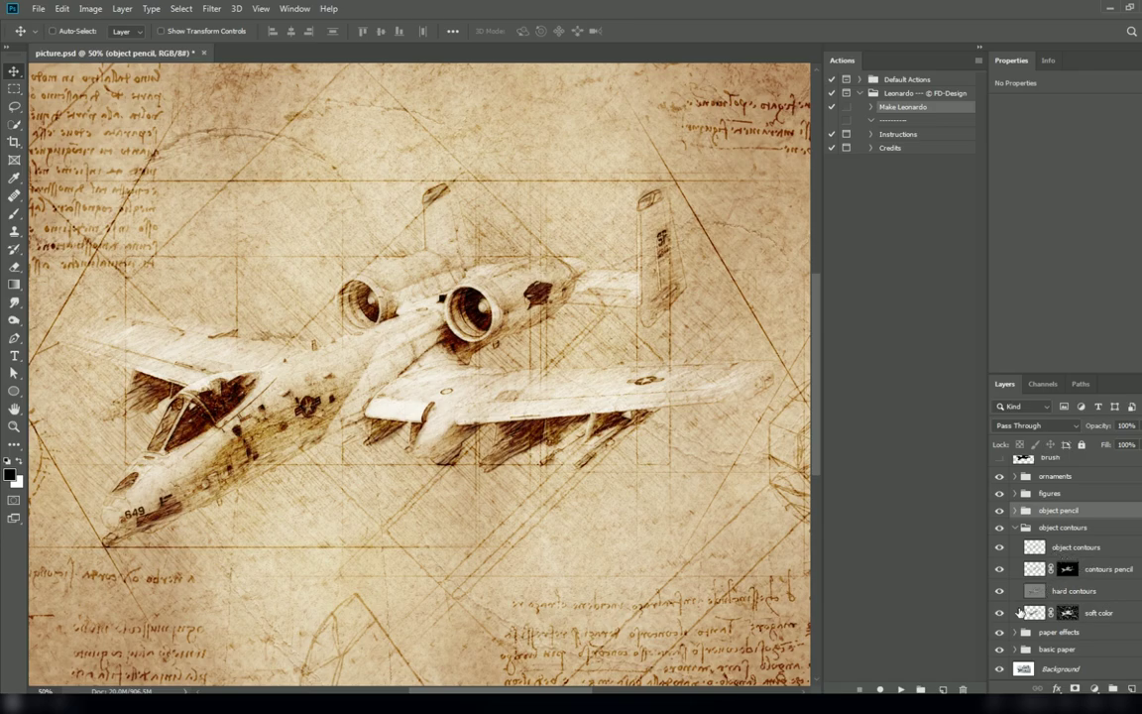
Toggle the soft color layer's visibility to compare the plane, leaving it visible
left_click(999, 612)
left_click(999, 612)
left_click(999, 593)
left_click(999, 581)
left_click(999, 575)
left_click(1000, 575)
left_click(999, 571)
left_click(999, 571)
Collapse object contours and expand paper effects to reveal crumple, scratches and out pencil
left_click(1015, 528)
left_click(1015, 554)
scroll(1039, 556, "down", 1)
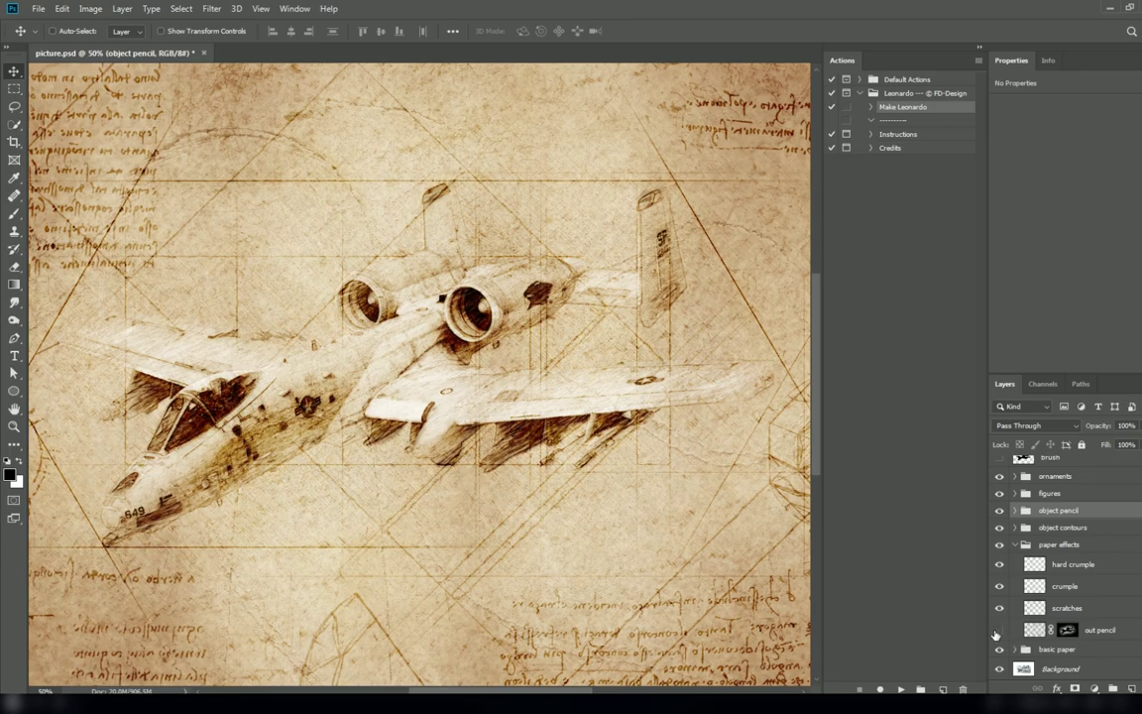
Select out pencil, collapse paper effects, and zoom out to see the whole aircraft sketch
left_click(1051, 630)
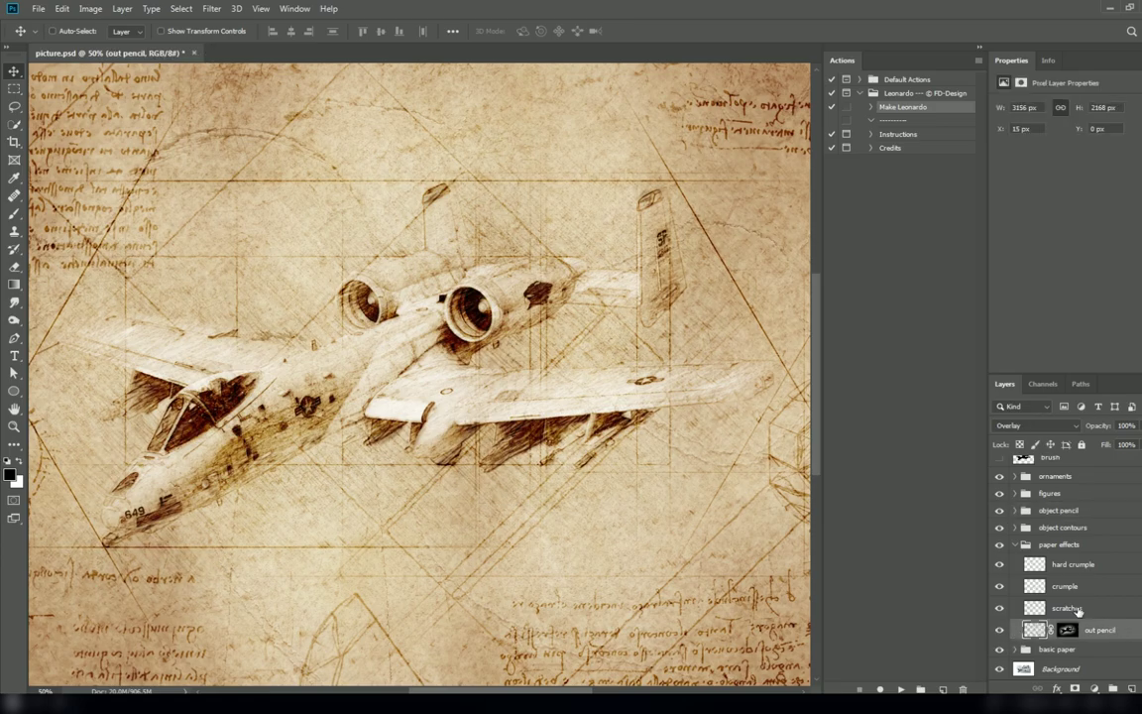
left_click(1016, 546)
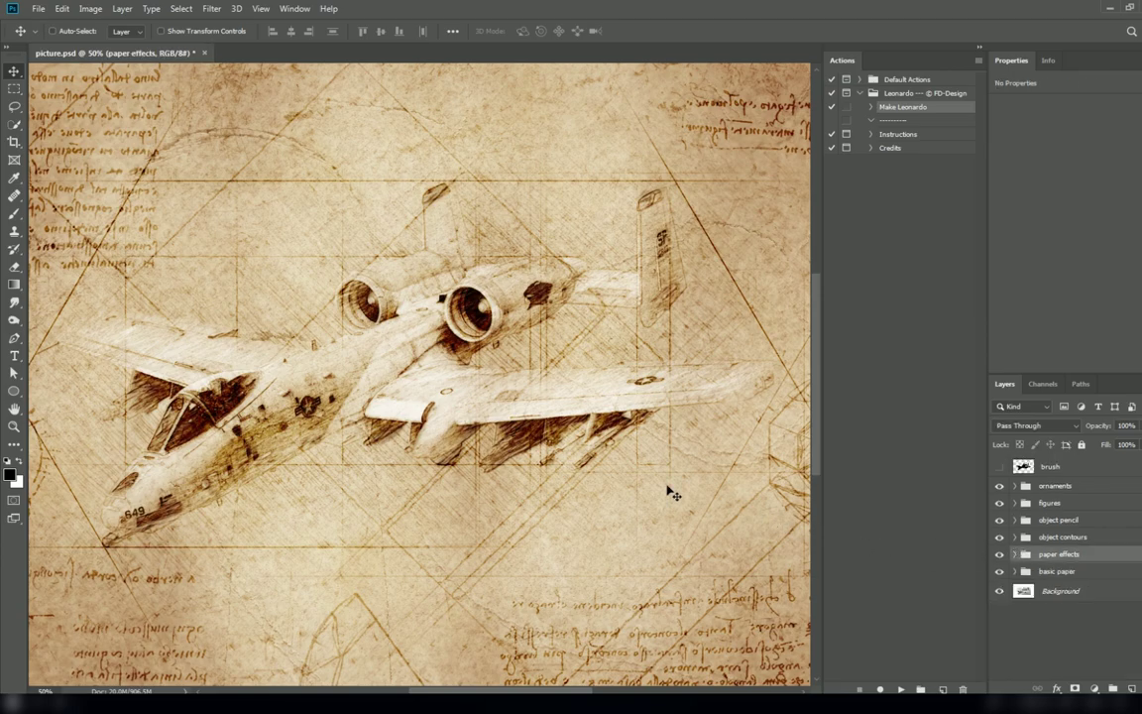
key("ctrl")
key("ctrl+minus")
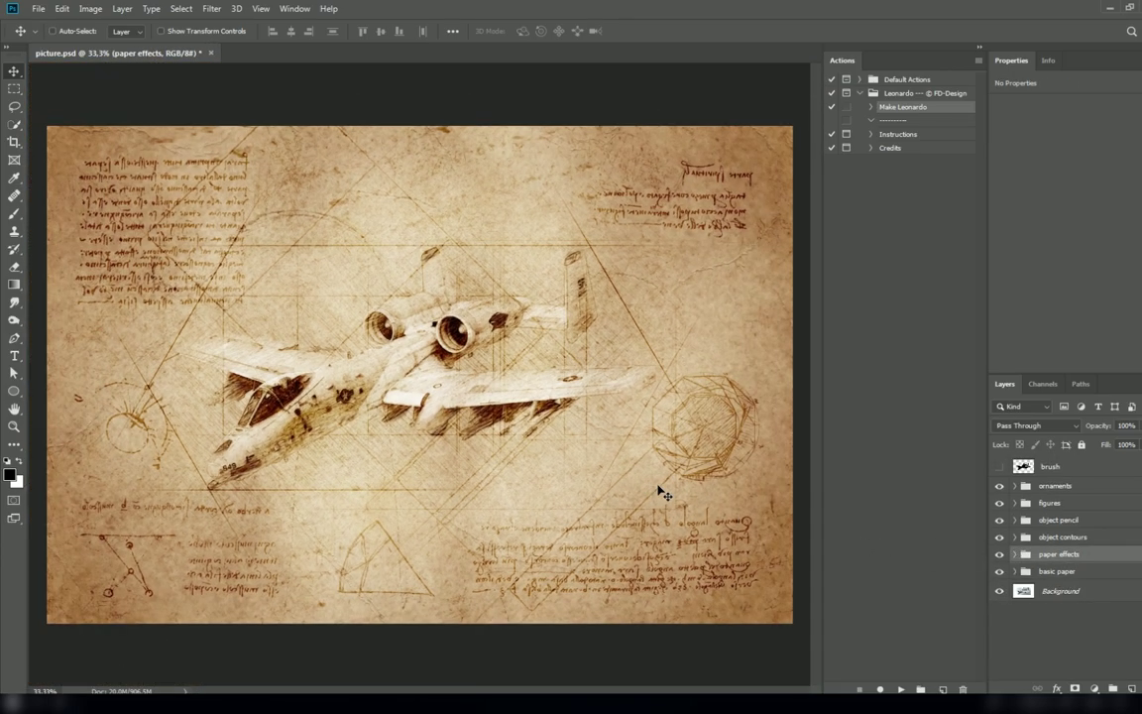